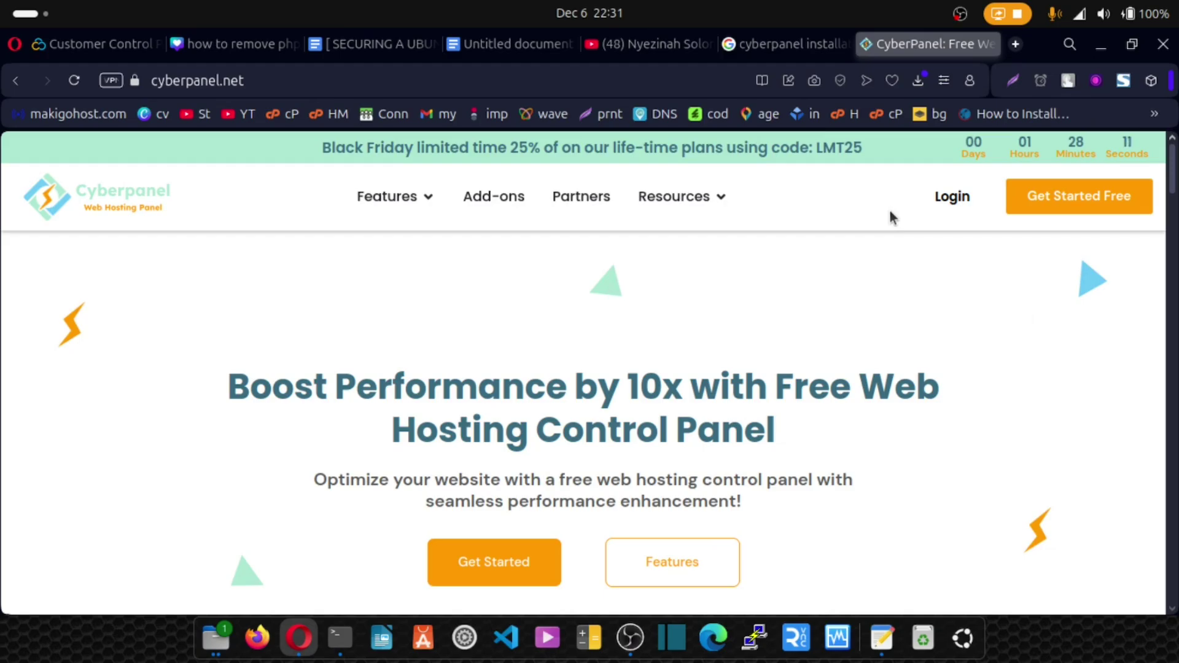
Switch to the Google Docs tab showing the CYBERPANEL TRAINING VIDEOS outline.
{"action": "key", "text": "ctrl+Tab"}
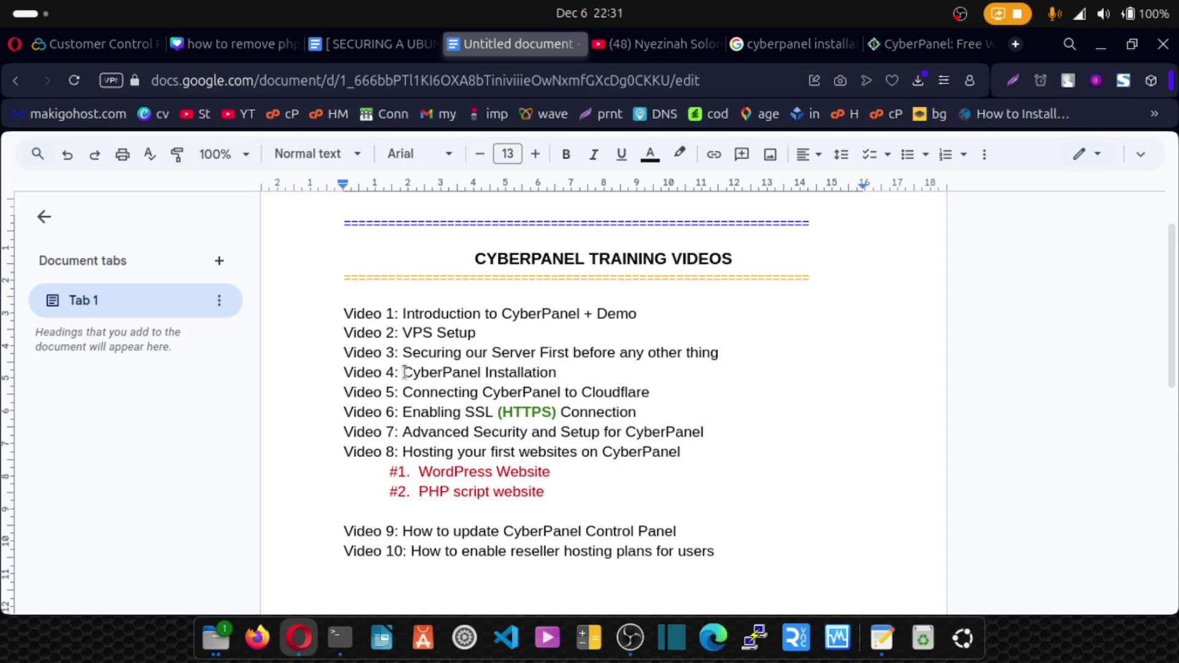
Highlight the Video 4 'CyberPanel Installation' and Video 3 server security titles.
{"action": "left_click_drag", "start_coordinate": [347, 373], "coordinate": [554, 372]}
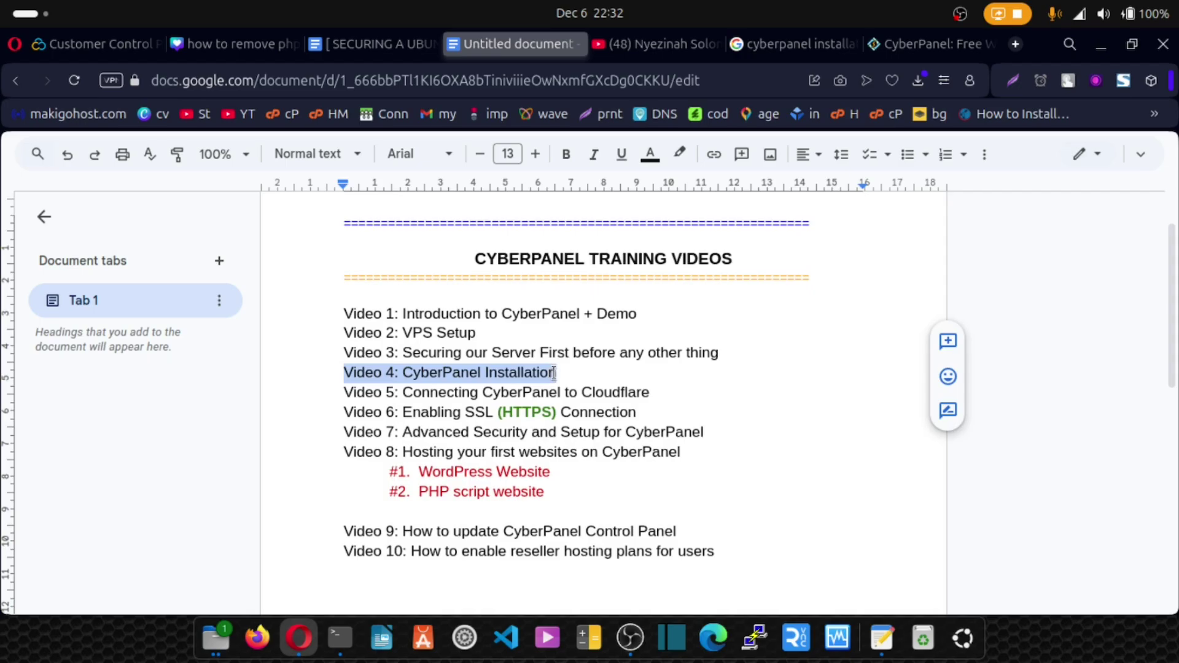
{"action": "left_click", "coordinate": [400, 376]}
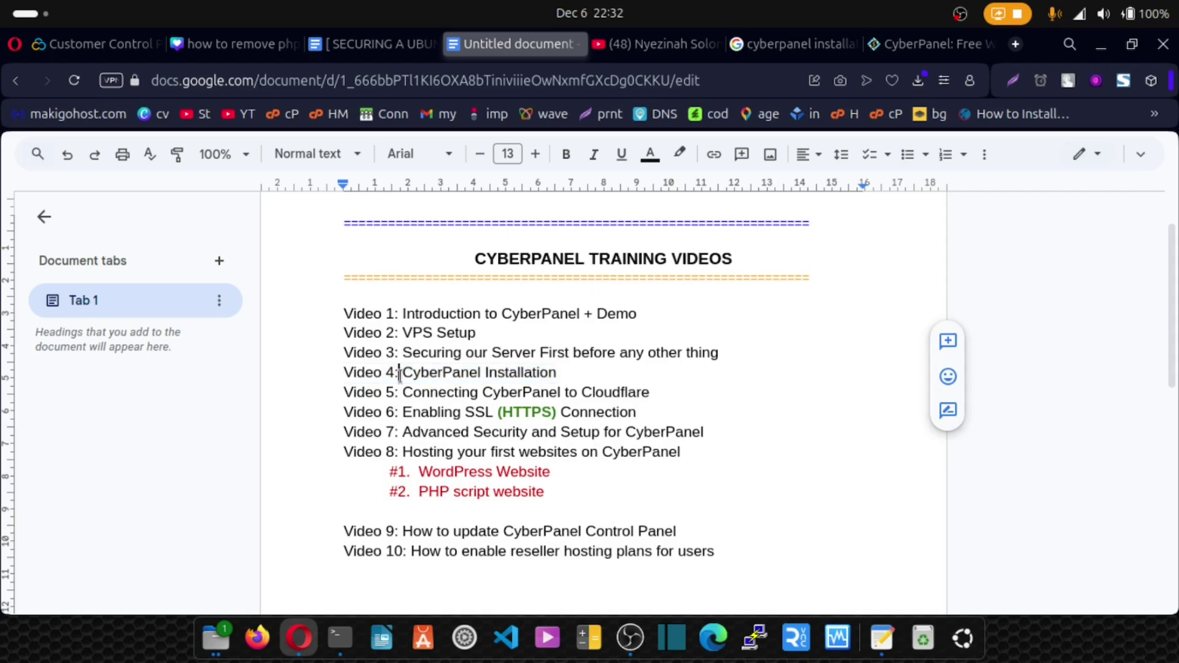
{"action": "left_click_drag", "start_coordinate": [402, 373], "coordinate": [518, 373]}
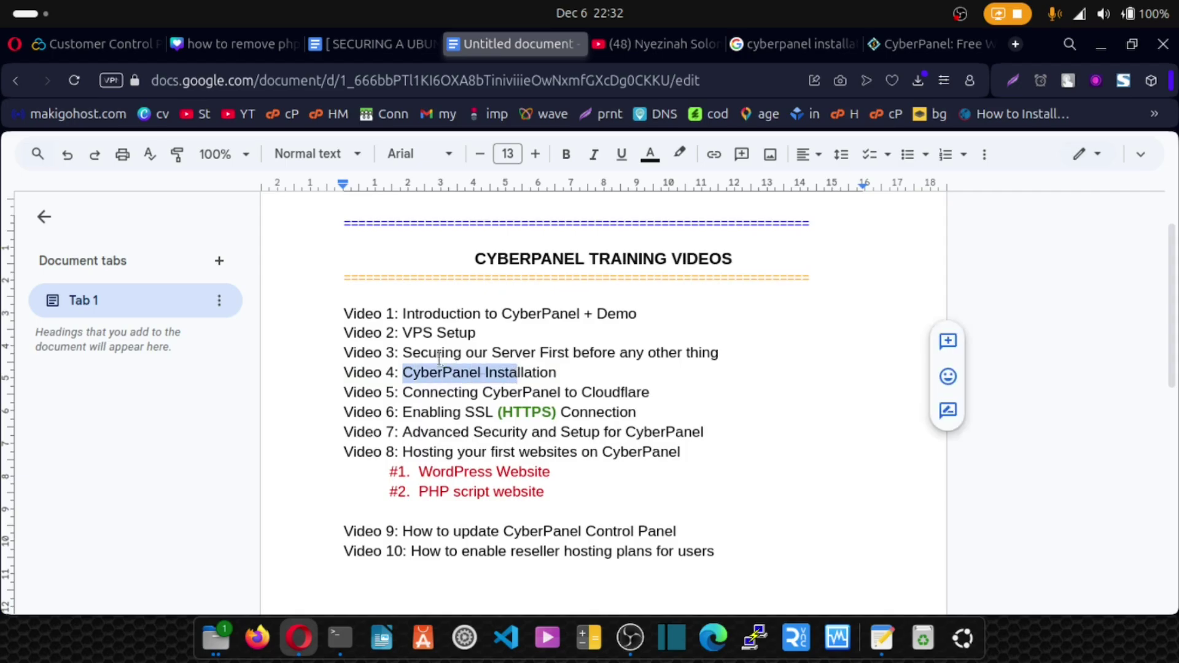
{"action": "left_click_drag", "start_coordinate": [403, 352], "coordinate": [681, 353]}
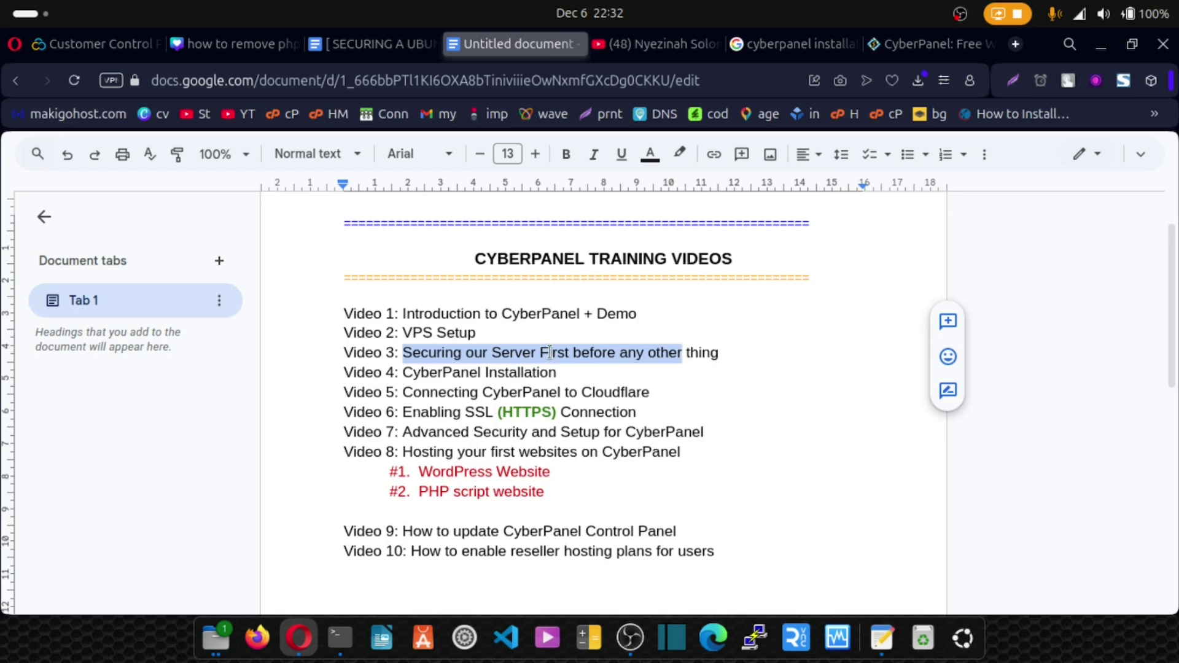
{"action": "left_click_drag", "start_coordinate": [402, 352], "coordinate": [726, 355]}
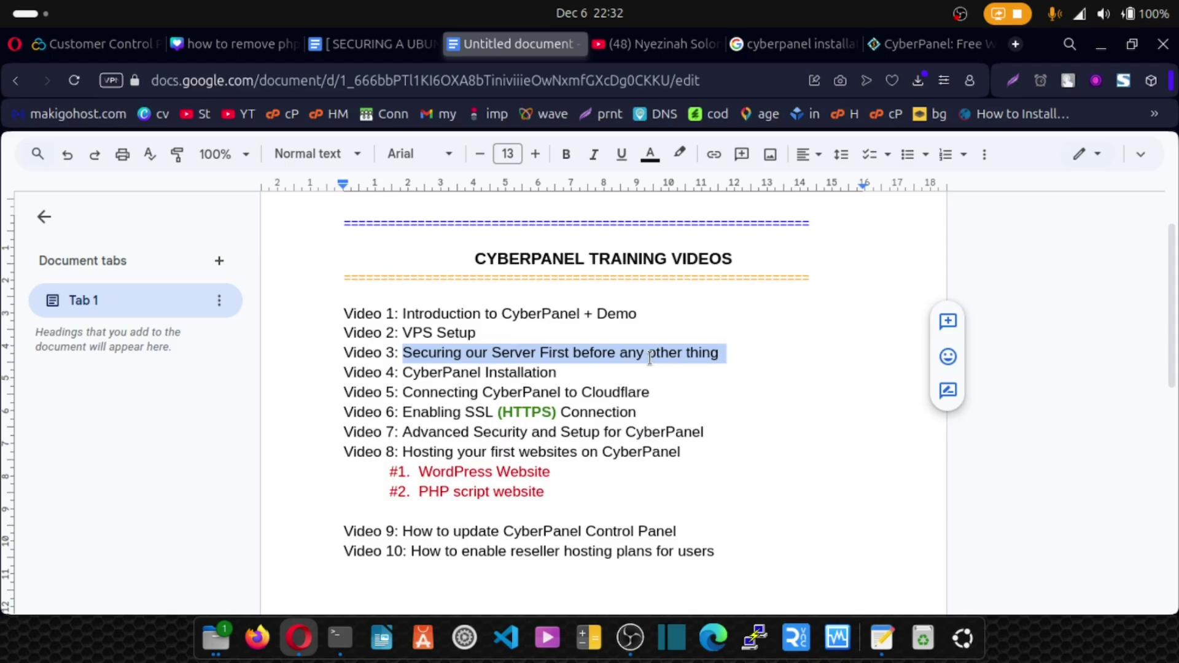
Look over the Video 4 and Video 3 titles again, then bring up the terminal.
{"action": "left_click_drag", "start_coordinate": [403, 373], "coordinate": [481, 375]}
{"action": "left_click", "coordinate": [480, 373]}
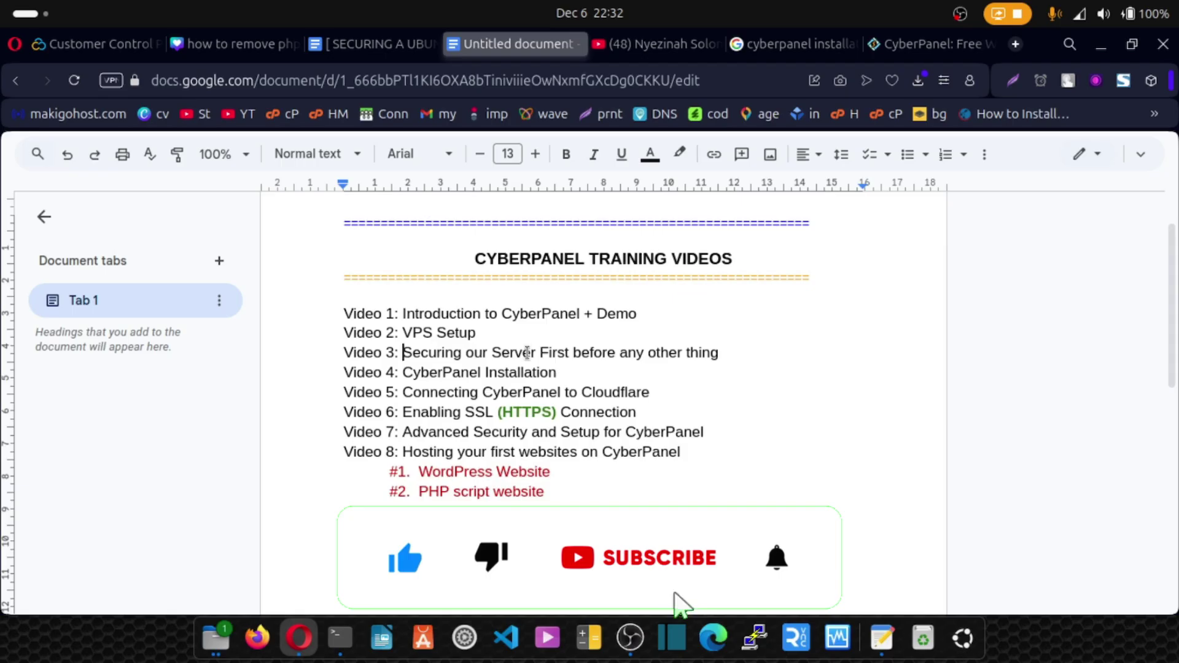
{"action": "left_click_drag", "start_coordinate": [403, 352], "coordinate": [557, 352]}
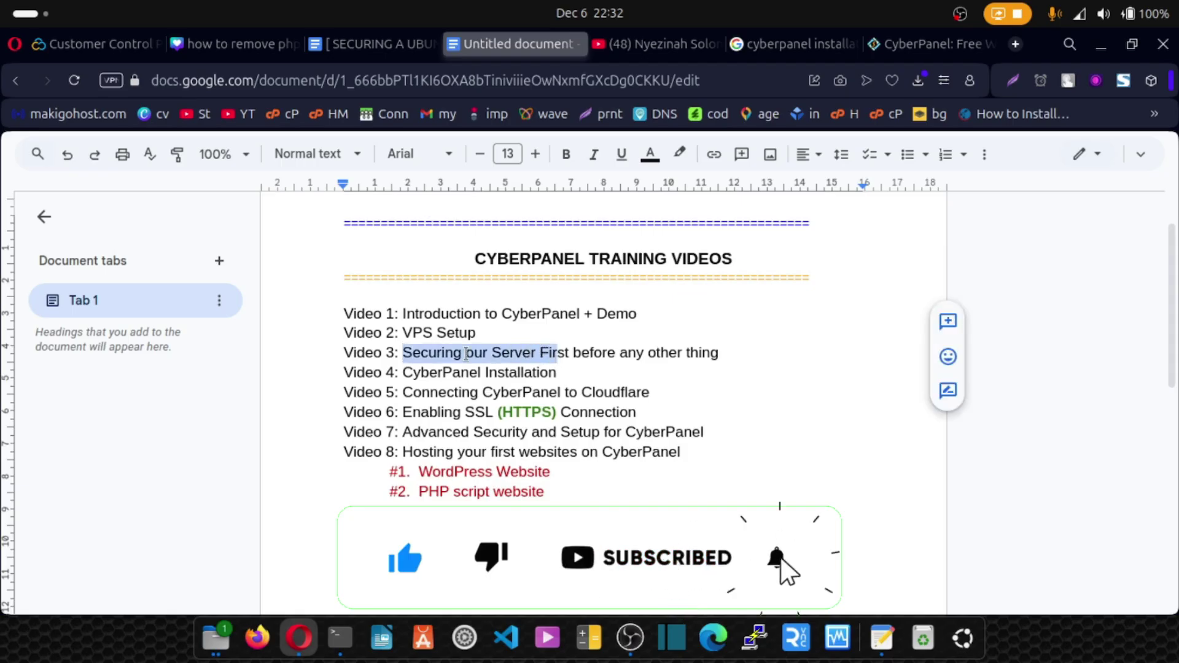
{"action": "left_click", "coordinate": [465, 353]}
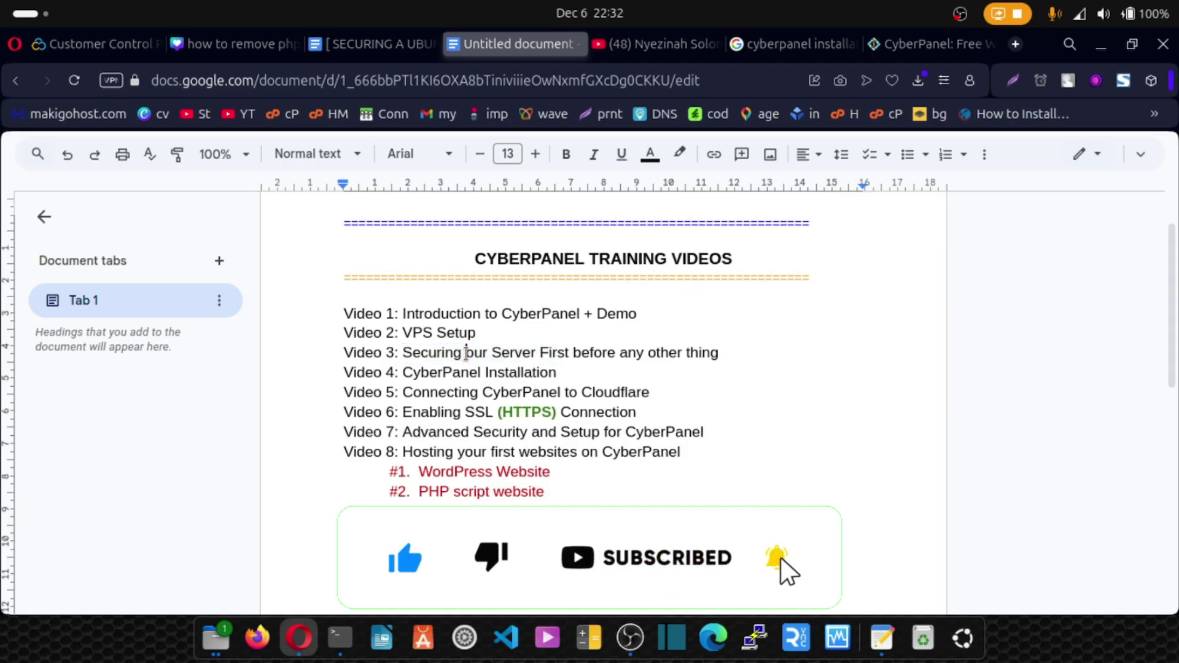
{"action": "left_click", "coordinate": [339, 636]}
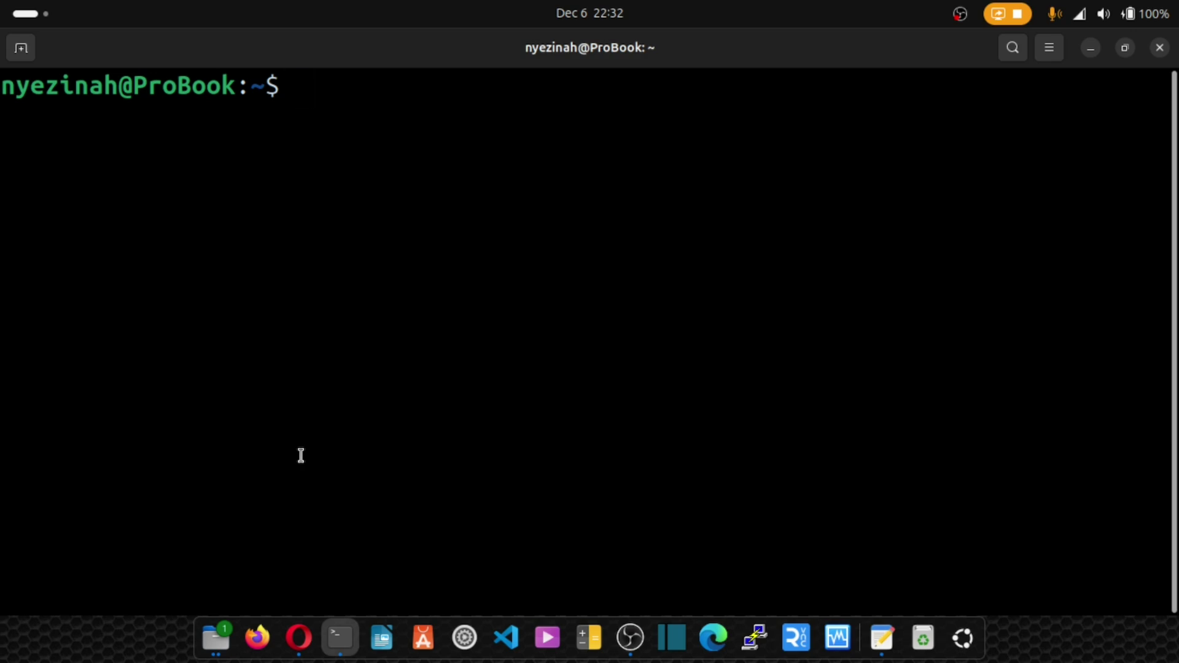
Type an ssh command for the server's login user at 185.194.217.154.
{"action": "type", "text": "ssh"}
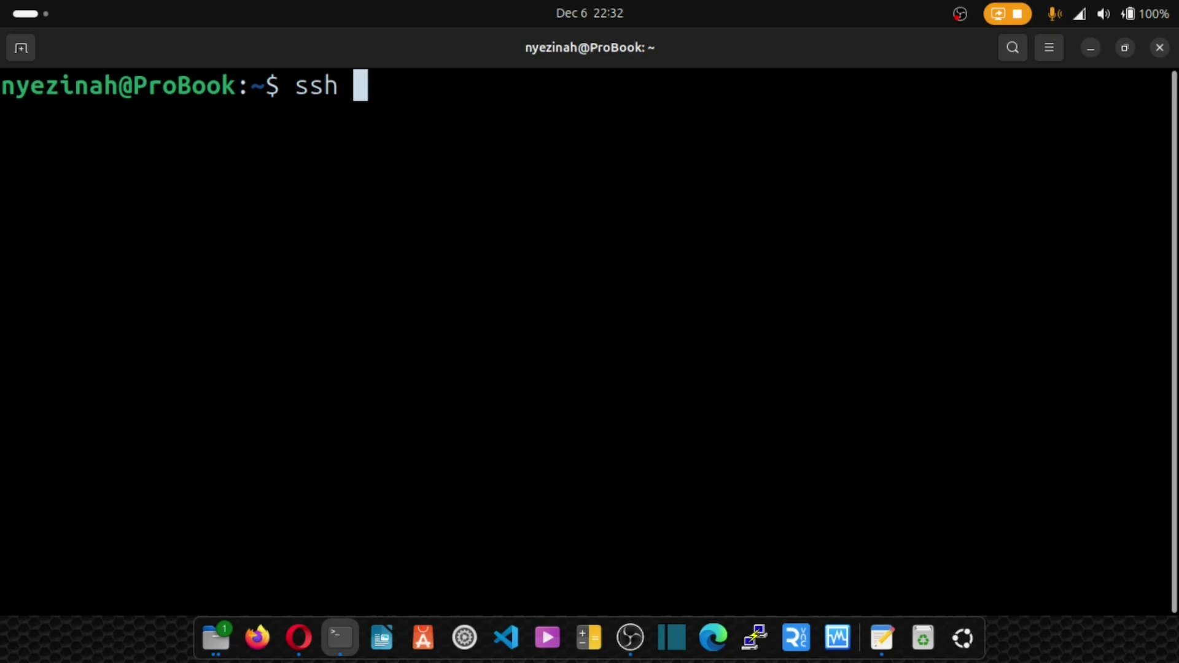
{"action": "type", "text": "root"}
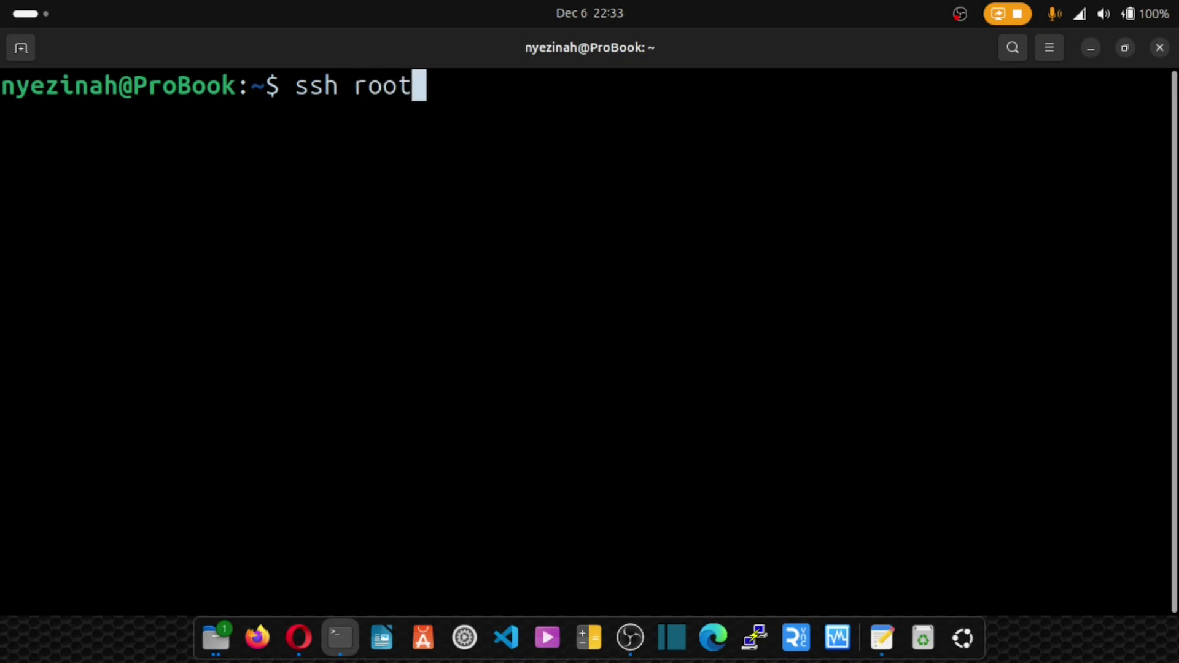
{"action": "type", "text": "@"}
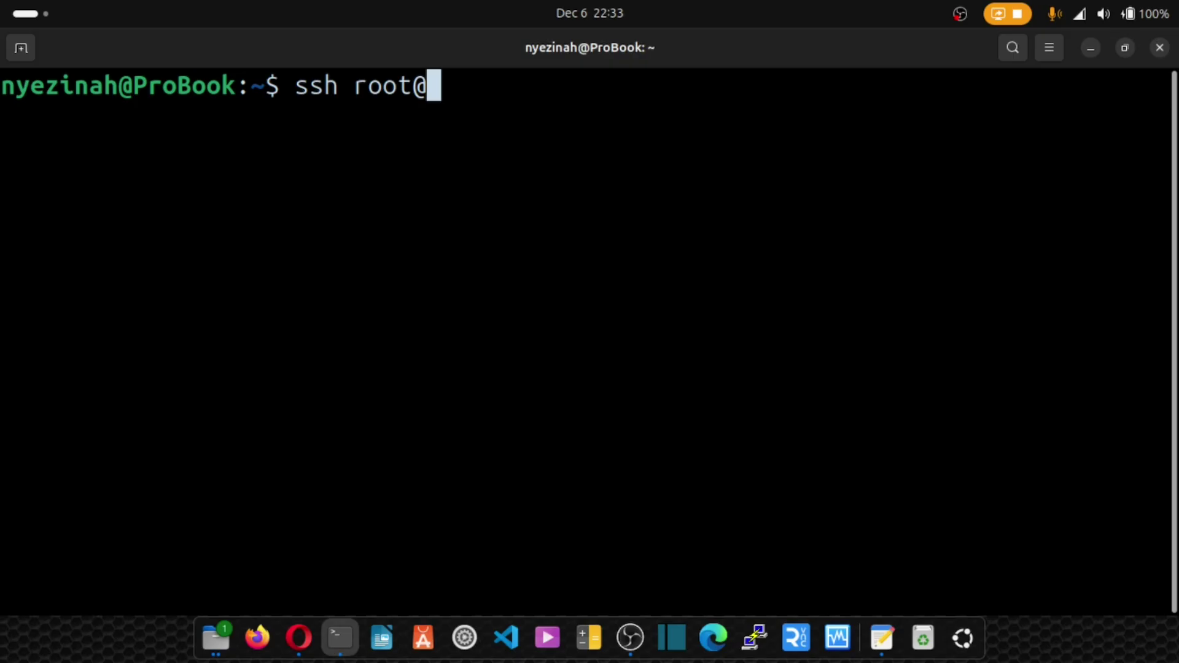
{"action": "key", "text": "BackSpace"}
{"action": "key", "text": "BackSpace"}
{"action": "key", "text": "BackSpace"}
{"action": "key", "text": "BackSpace"}
{"action": "key", "text": "BackSpace"}
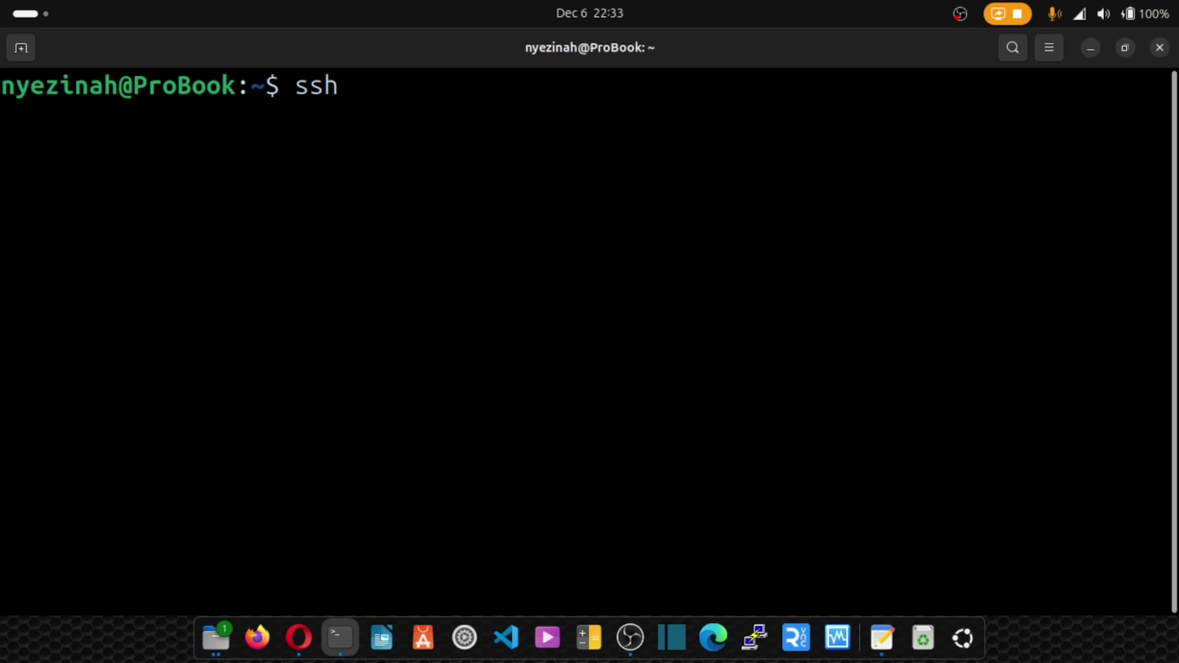
{"action": "type", "text": "kingsolo"}
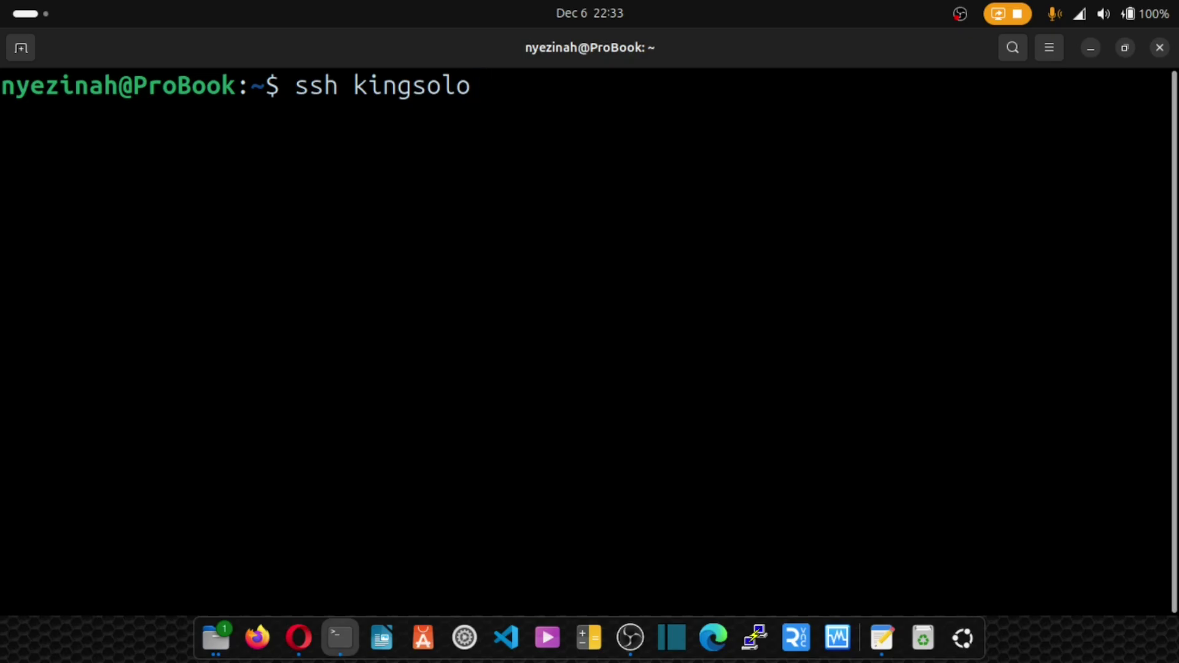
{"action": "type", "text": "@"}
{"action": "type", "text": "185.194.217.154"}
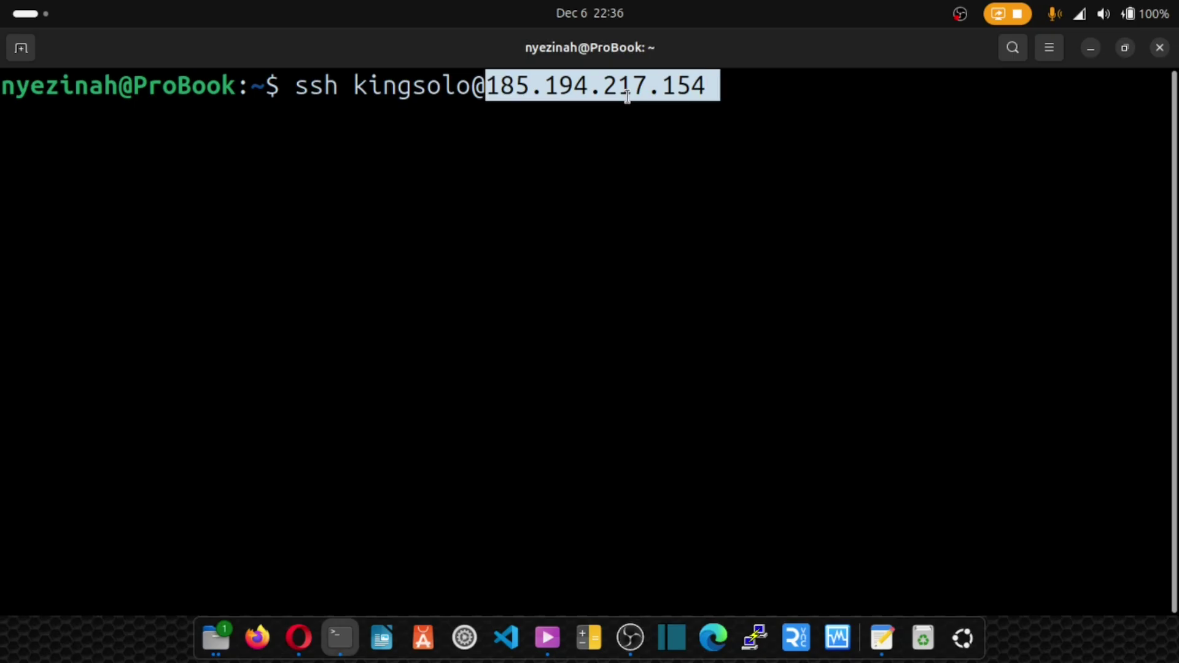
Add the port option -p 22 to the ssh command and run it.
{"action": "left_click", "coordinate": [701, 90]}
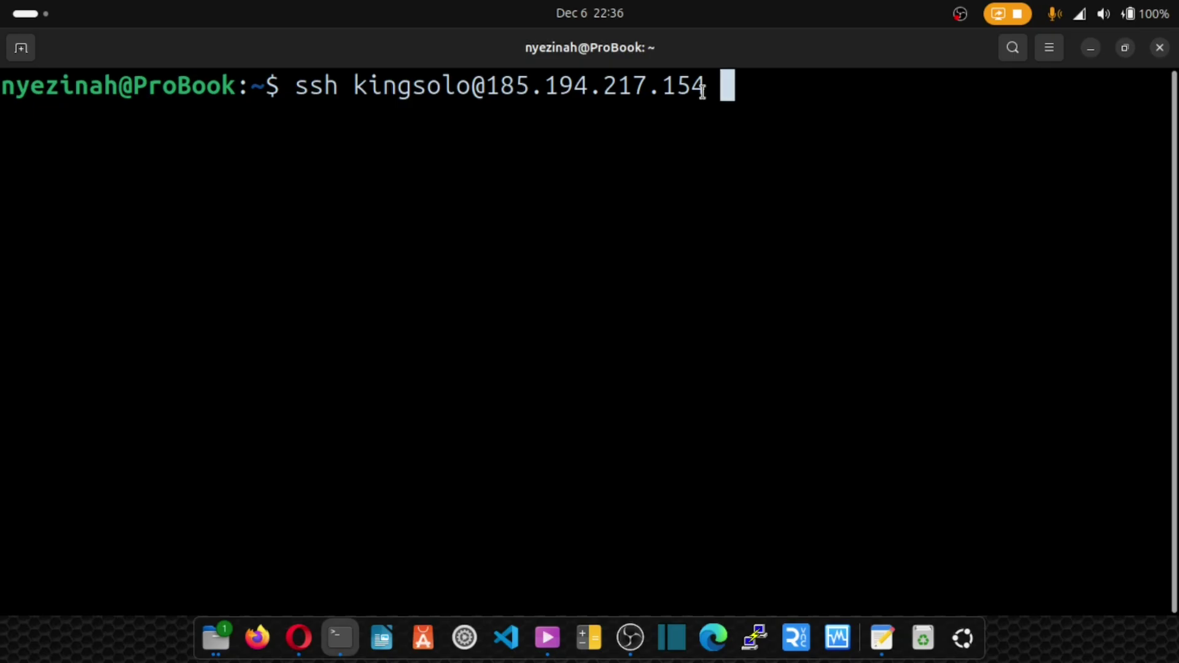
{"action": "key", "text": "BackSpace"}
{"action": "type", "text": "-"}
{"action": "key", "text": "BackSpace"}
{"action": "type", "text": "-p"}
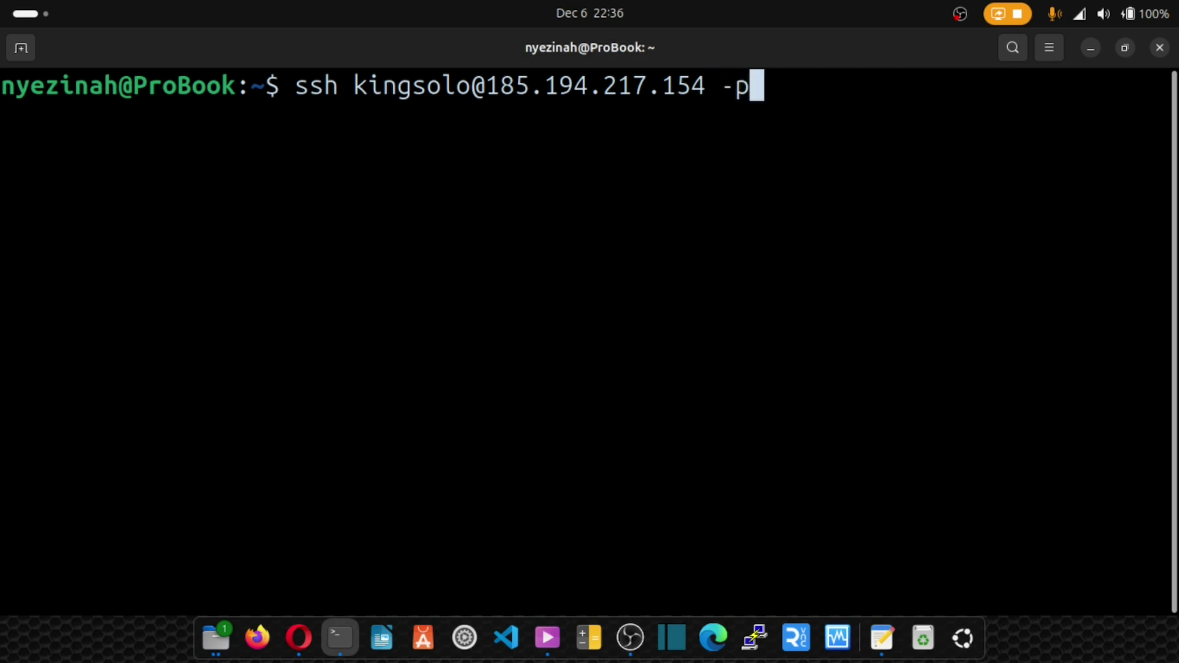
{"action": "type", "text": " 22"}
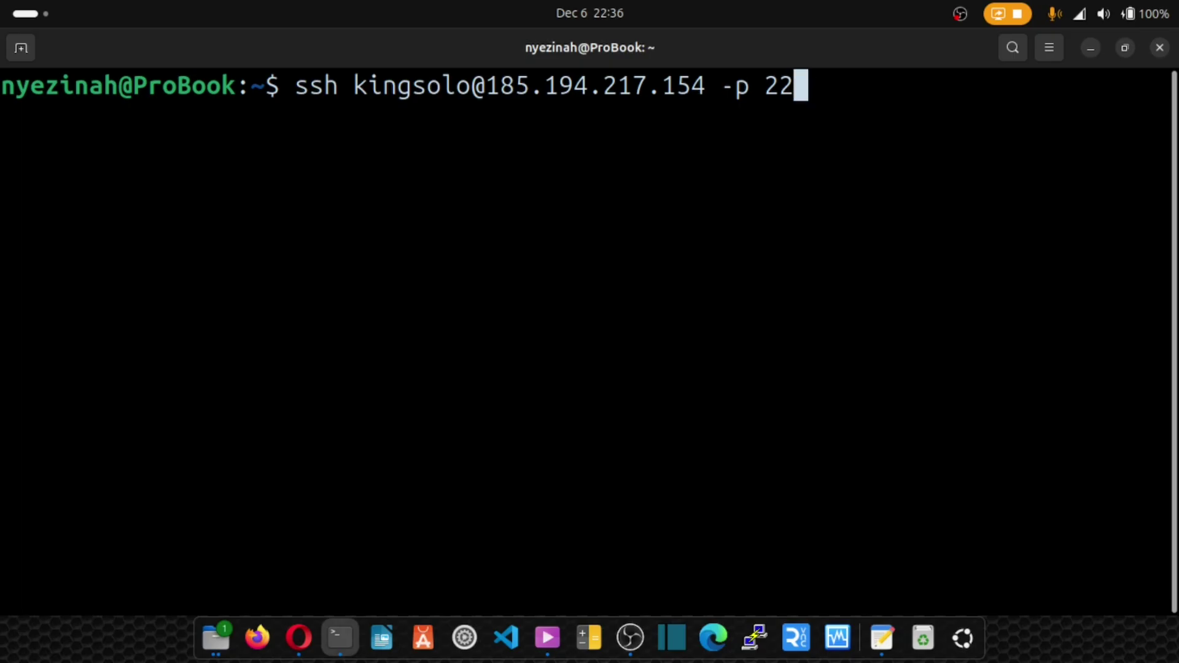
{"action": "key", "text": "BackSpace"}
{"action": "key", "text": "BackSpace"}
{"action": "key", "text": "BackSpace"}
{"action": "key", "text": "BackSpace"}
{"action": "key", "text": "BackSpace"}
{"action": "key", "text": "BackSpace"}
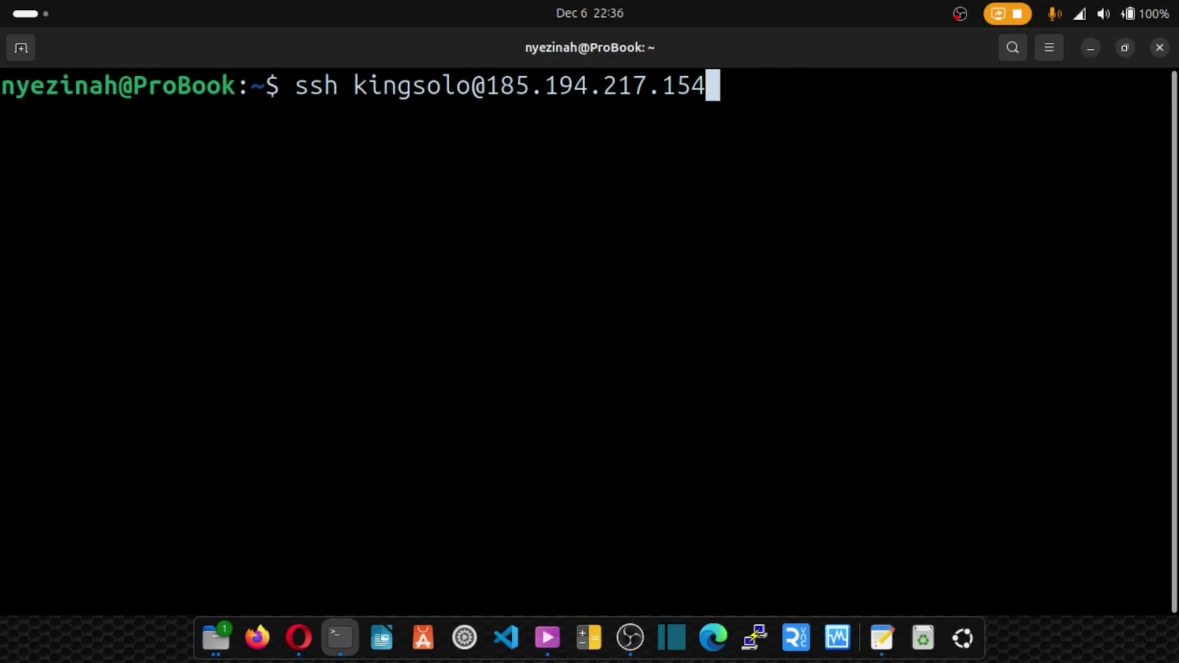
{"action": "type", "text": "-"}
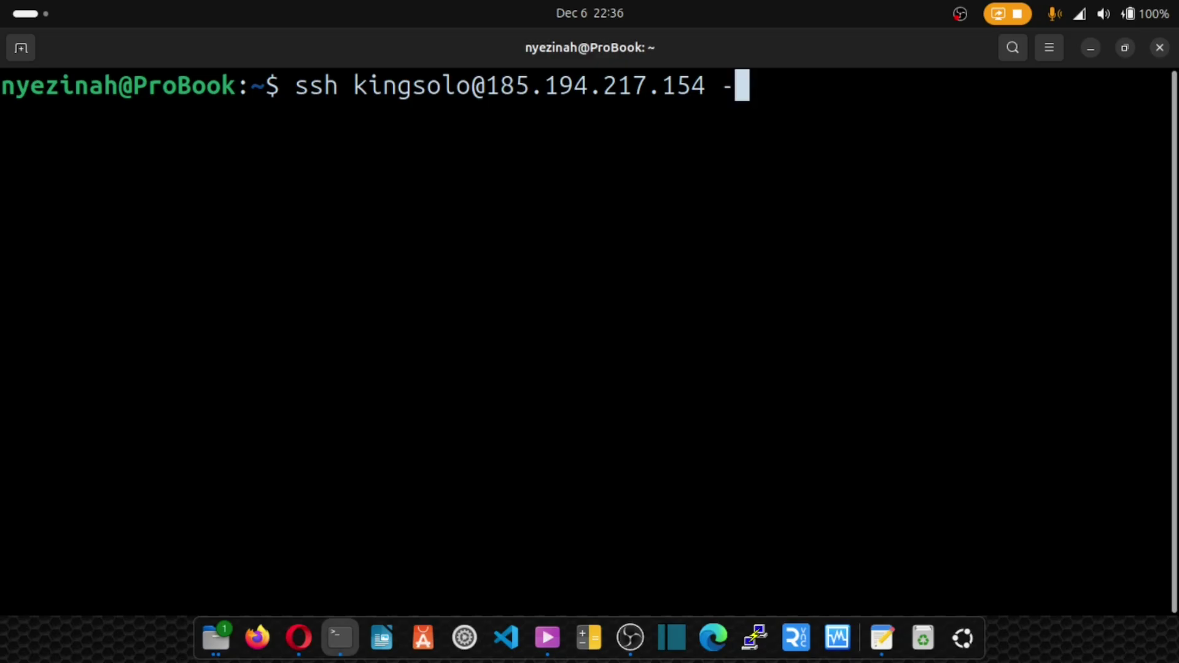
{"action": "type", "text": "p 75"}
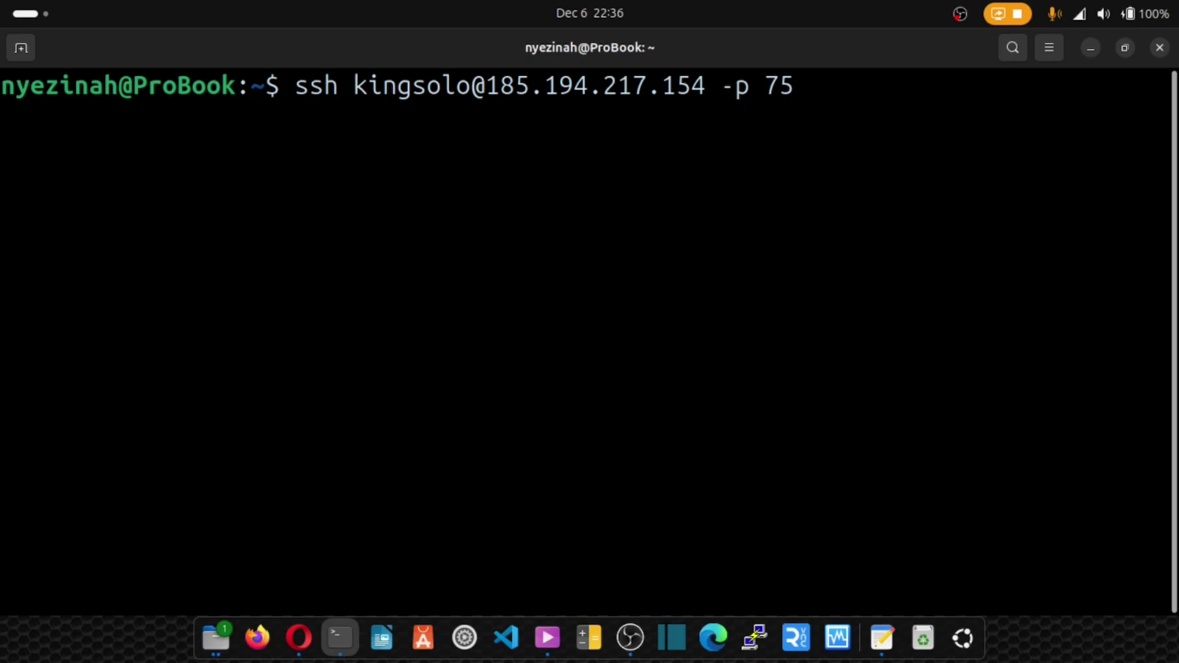
{"action": "key", "text": "BackSpace"}
{"action": "key", "text": "BackSpace"}
{"action": "key", "text": "BackSpace"}
{"action": "key", "text": "BackSpace"}
{"action": "key", "text": "BackSpace"}
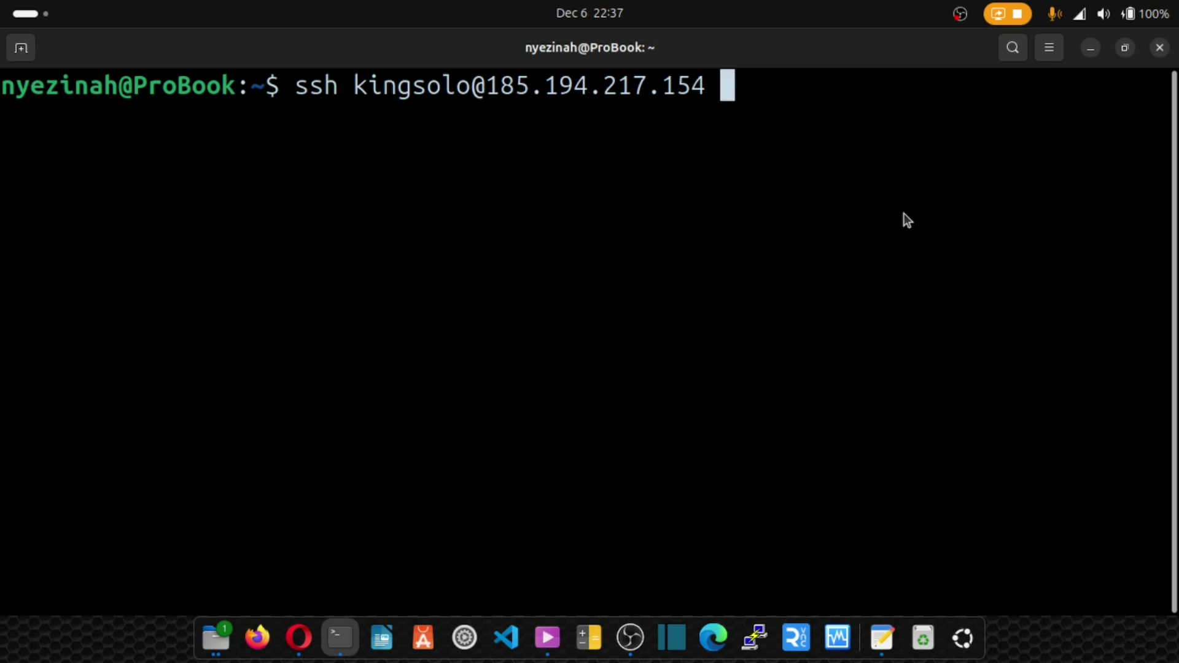
{"action": "type", "text": "-"}
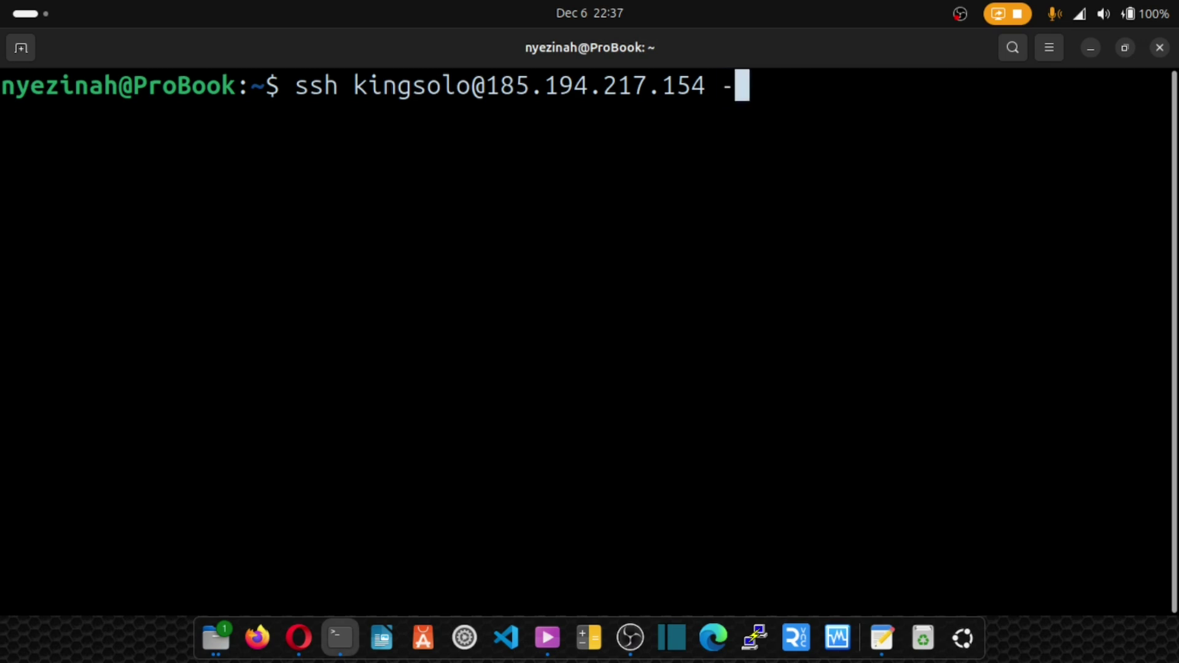
{"action": "type", "text": "p 22"}
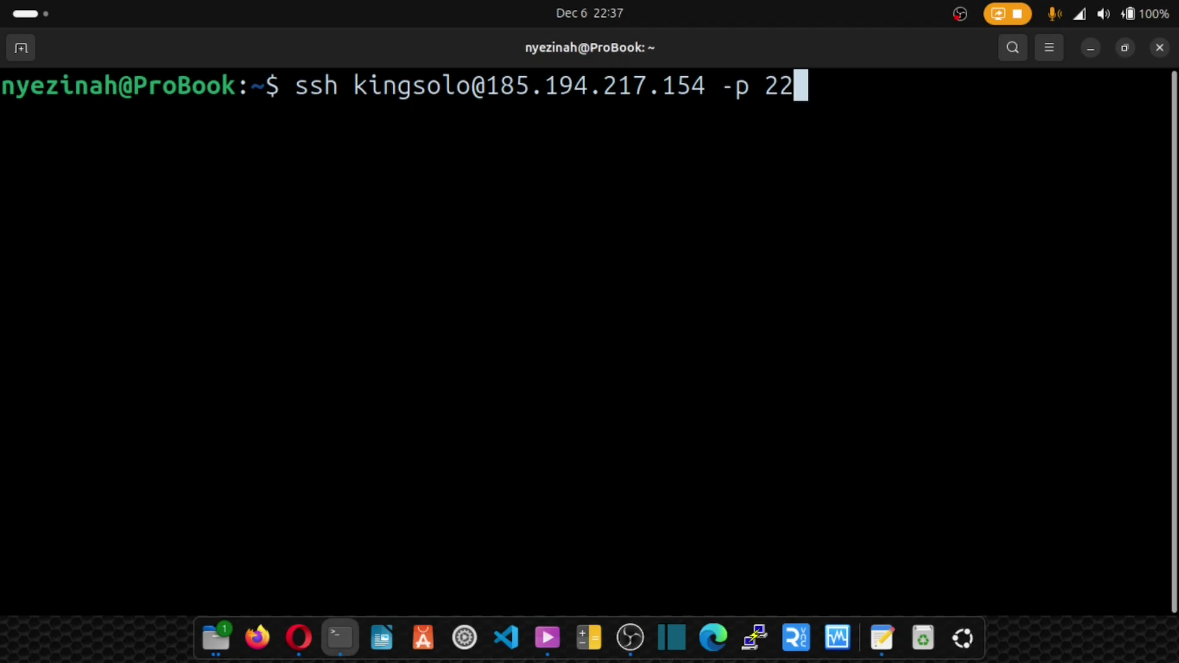
{"action": "key", "text": "Return"}
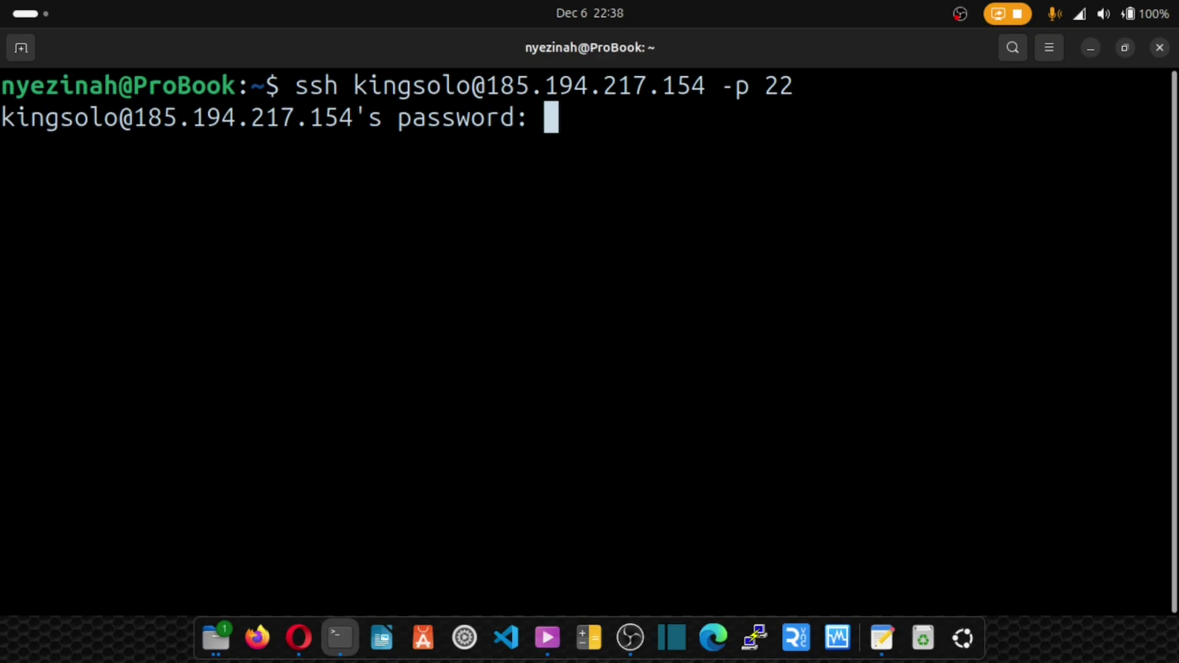
Submit the server password to log in to the VPS.
{"action": "key", "text": "Return"}
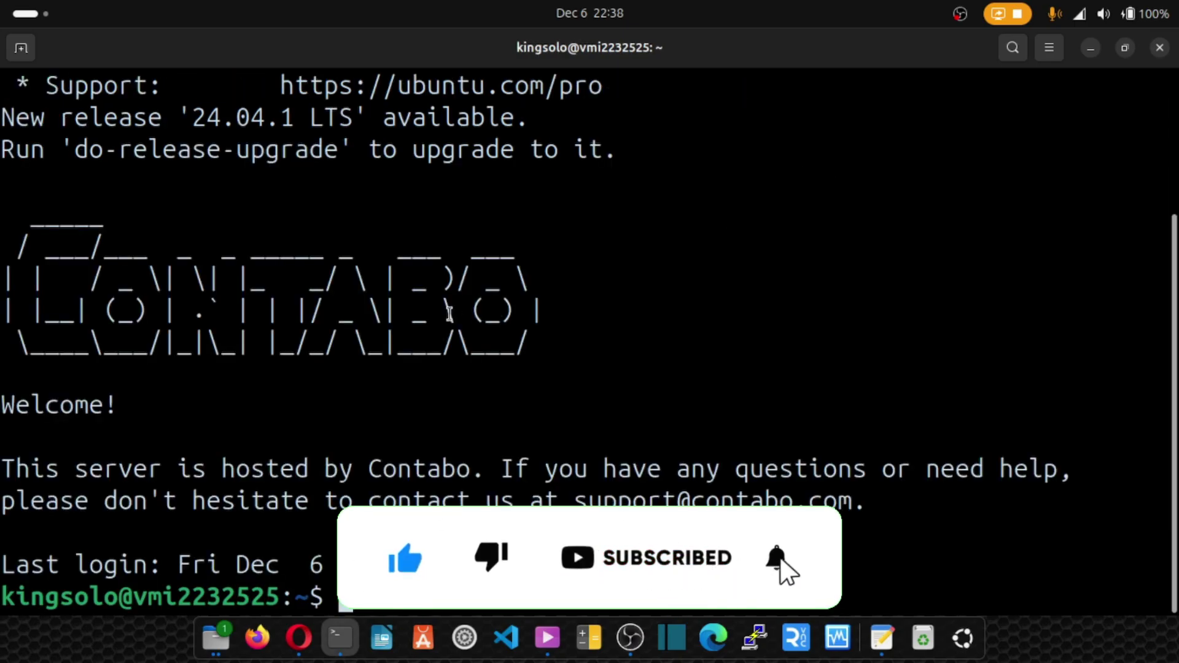
{"action": "scroll", "coordinate": [424, 335], "scroll_direction": "up", "scroll_amount": 3}
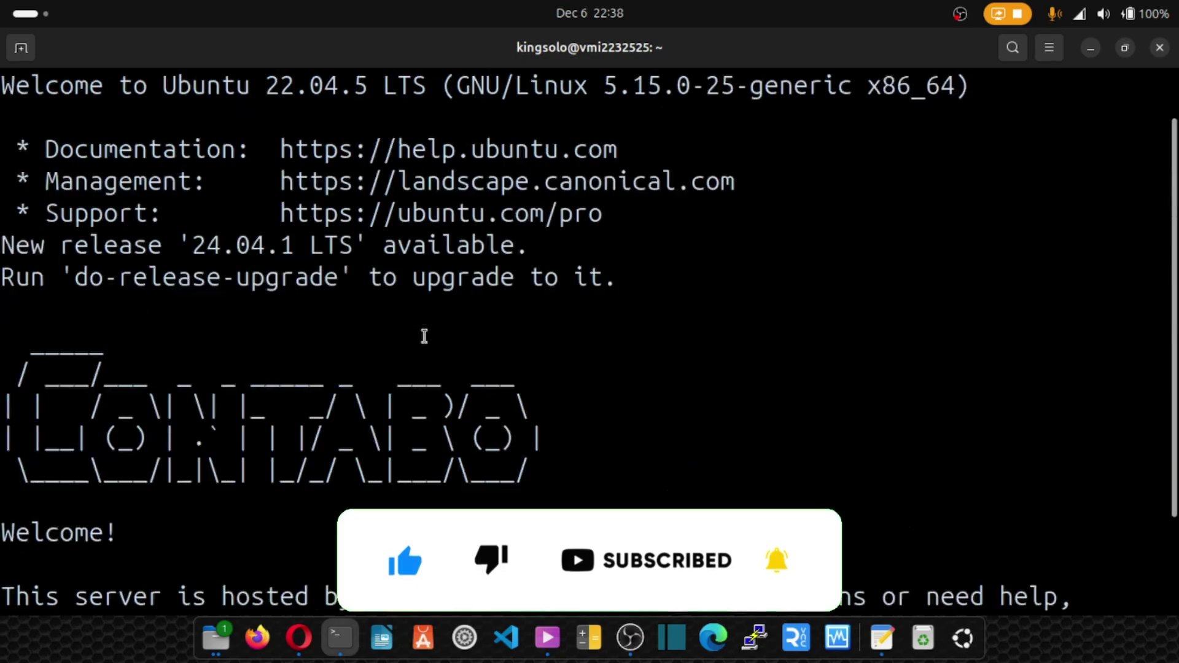
{"action": "scroll", "coordinate": [288, 412], "scroll_direction": "down", "scroll_amount": 2}
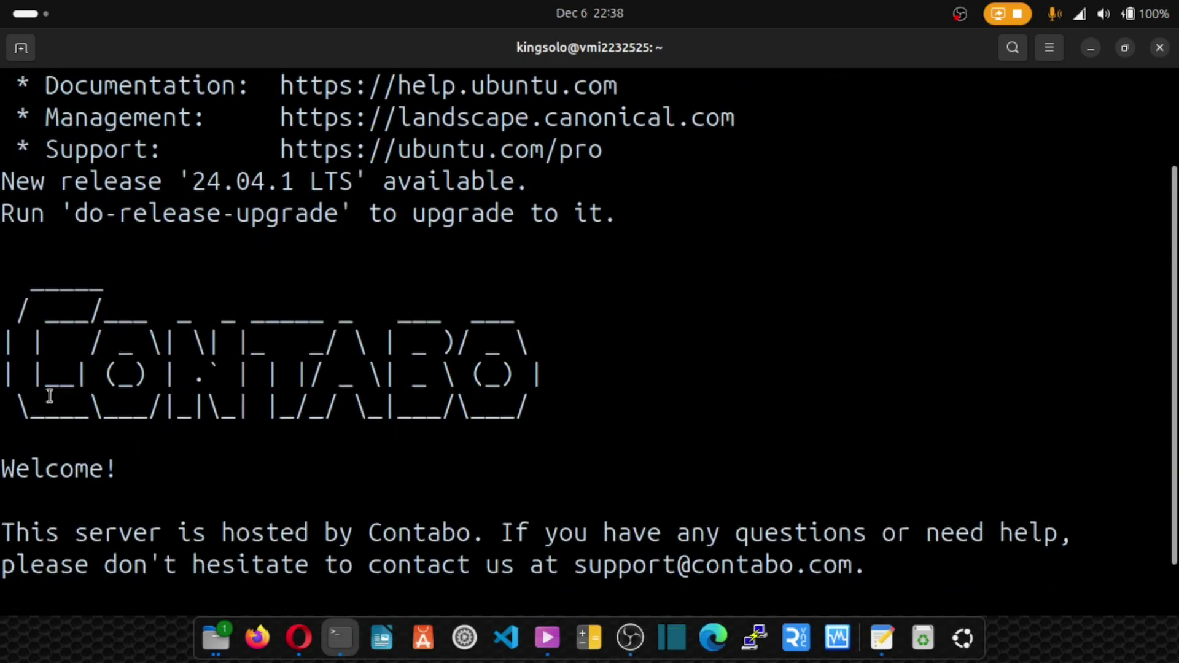
Go to the browser's Google results for 'cyberpanel installation command'.
{"action": "scroll", "coordinate": [447, 404], "scroll_direction": "down", "scroll_amount": 1}
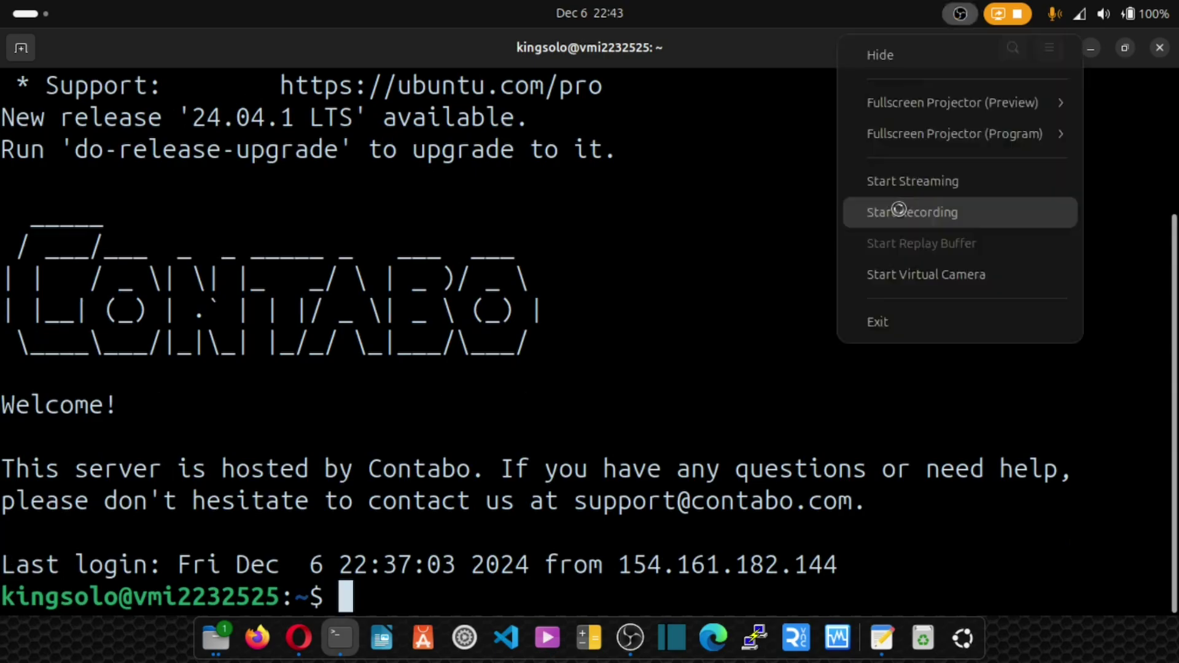
{"action": "left_click", "coordinate": [897, 207]}
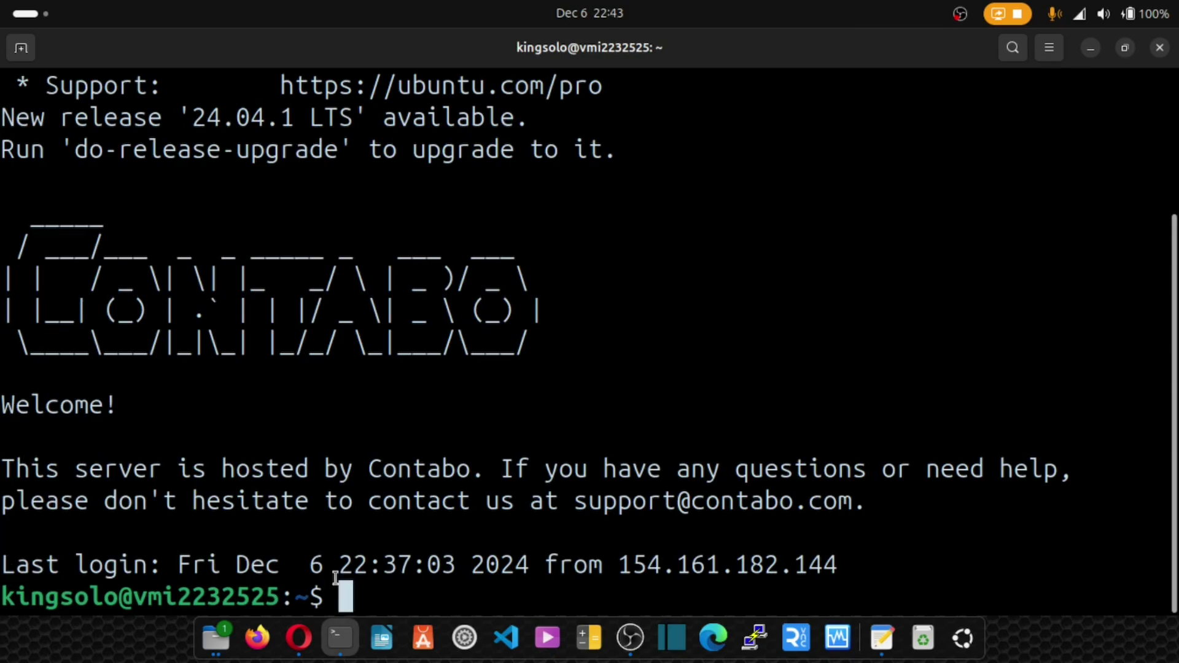
{"action": "left_click", "coordinate": [298, 638]}
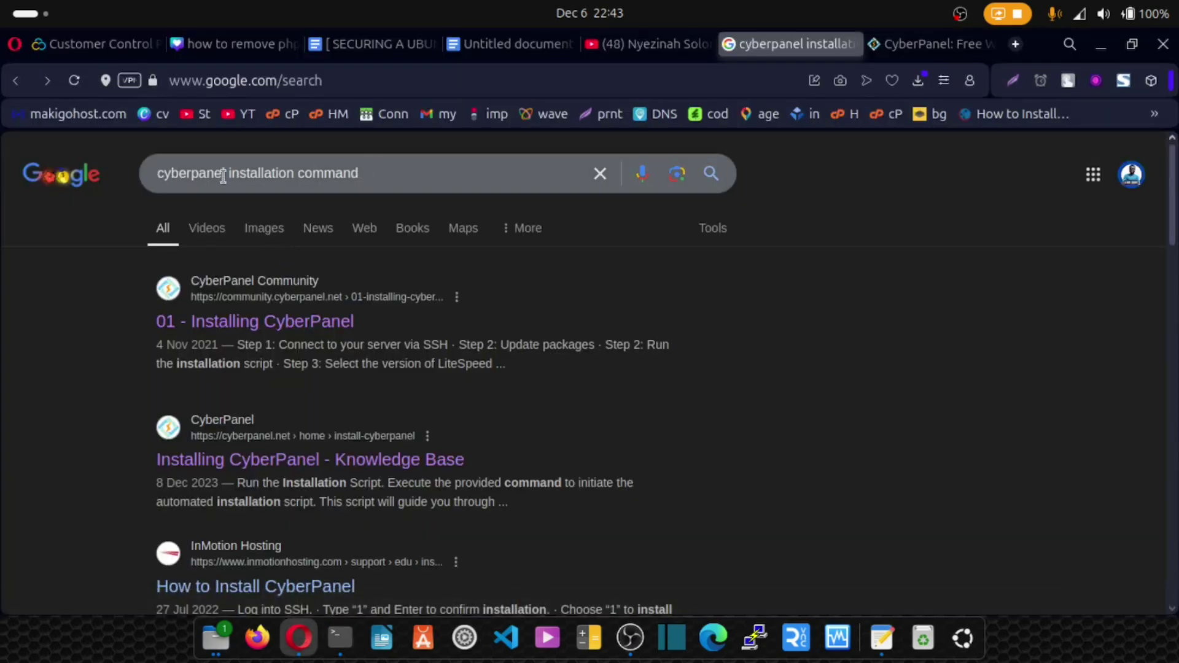
Open the '01 - Installing CyberPanel' result from community.cyberpanel.net.
{"action": "left_click", "coordinate": [283, 322]}
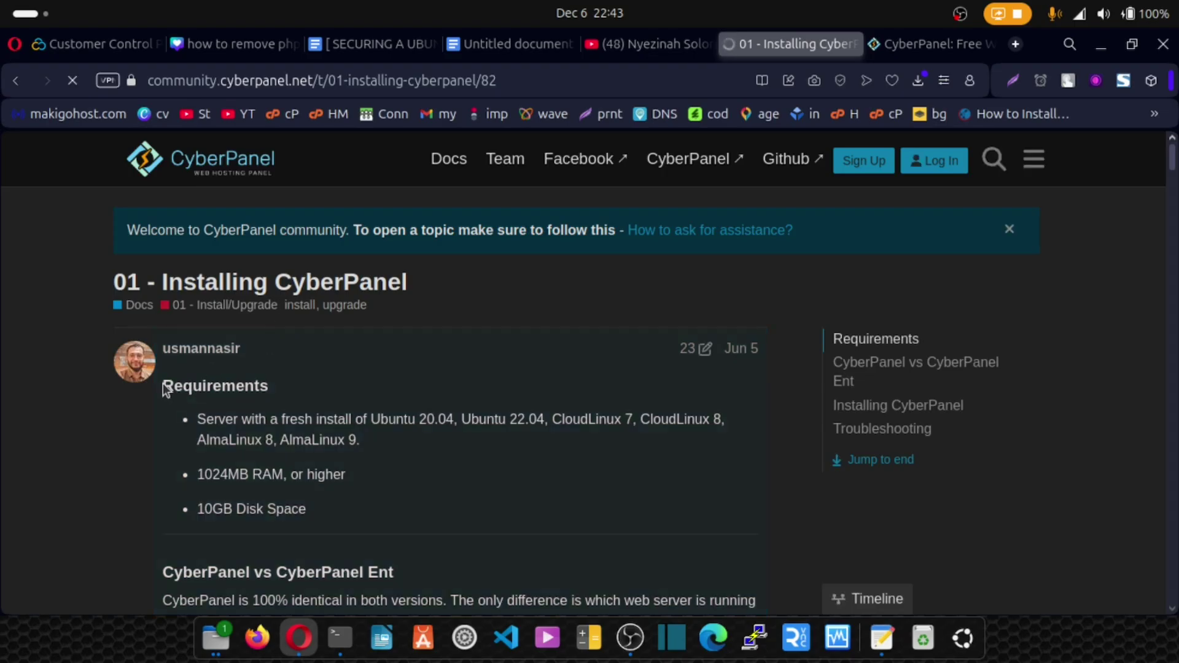
Review the guide's server requirements, noting the 1024MB RAM minimum.
{"action": "left_click_drag", "start_coordinate": [183, 387], "coordinate": [236, 386]}
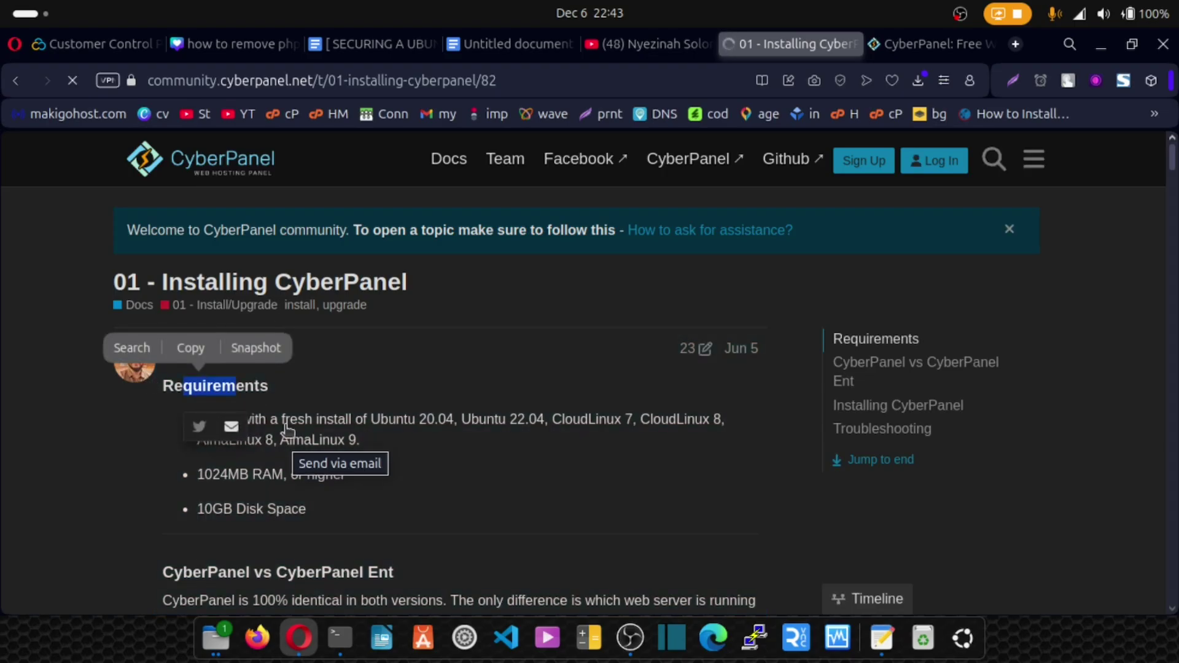
{"action": "left_click", "coordinate": [257, 451]}
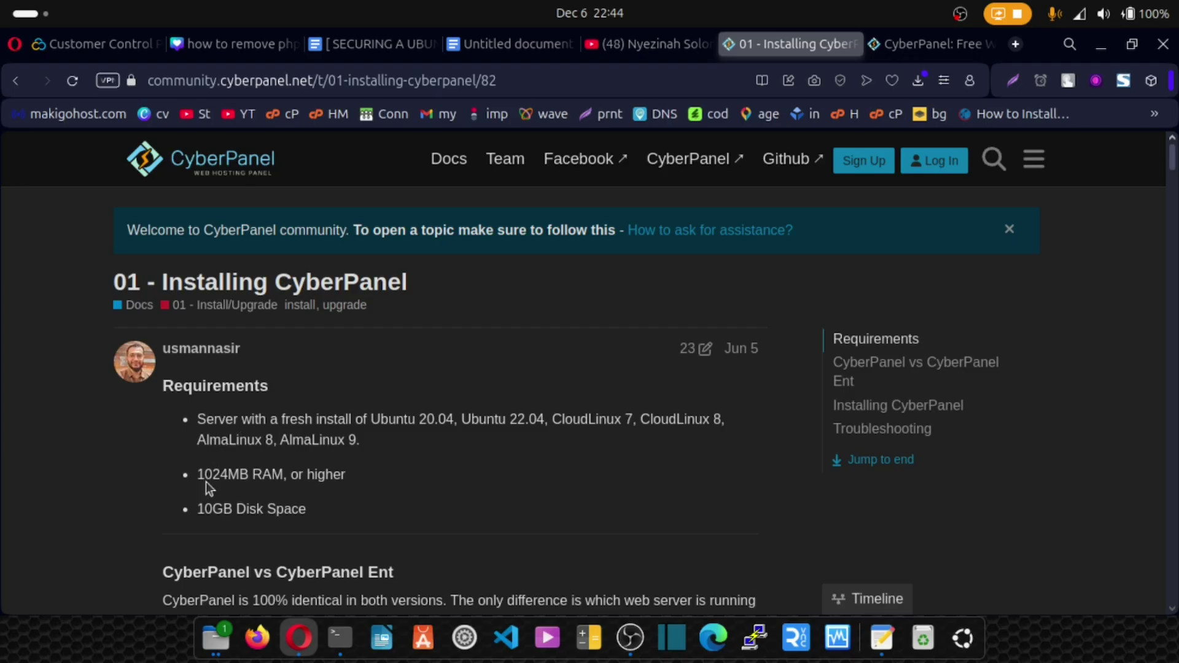
{"action": "left_click_drag", "start_coordinate": [198, 476], "coordinate": [228, 476]}
{"action": "left_click", "coordinate": [264, 477]}
Read the Installing CyberPanel section through Step 2.
{"action": "scroll", "coordinate": [352, 462], "scroll_direction": "down", "scroll_amount": 3}
{"action": "scroll", "coordinate": [351, 462], "scroll_direction": "down", "scroll_amount": 2}
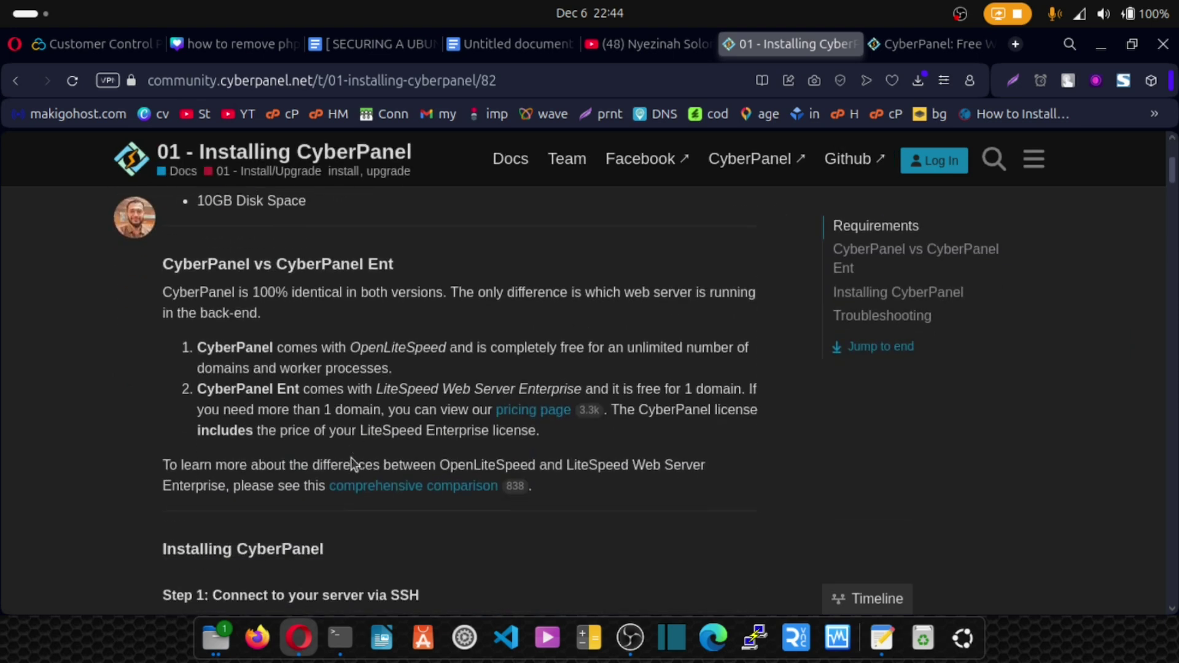
{"action": "scroll", "coordinate": [351, 458], "scroll_direction": "down", "scroll_amount": 2}
{"action": "scroll", "coordinate": [351, 459], "scroll_direction": "down", "scroll_amount": 2}
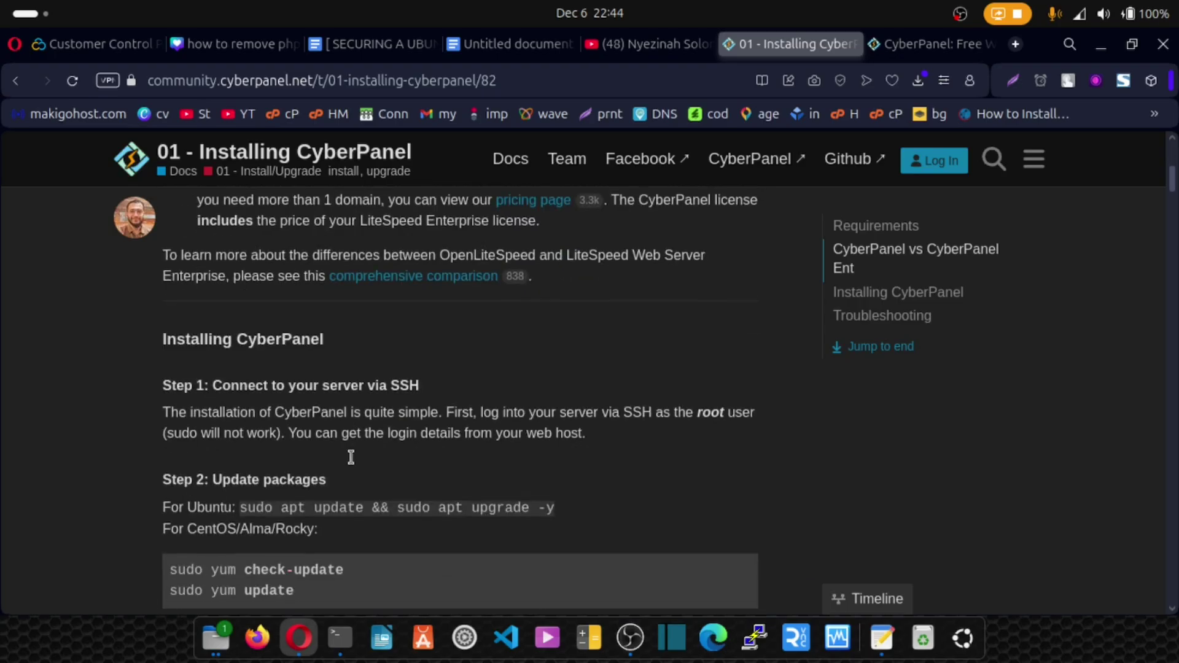
{"action": "left_click_drag", "start_coordinate": [191, 358], "coordinate": [282, 479]}
{"action": "left_click", "coordinate": [140, 440]}
Check the SSH session output in the terminal, then return to the install guide.
{"action": "left_click", "coordinate": [341, 641]}
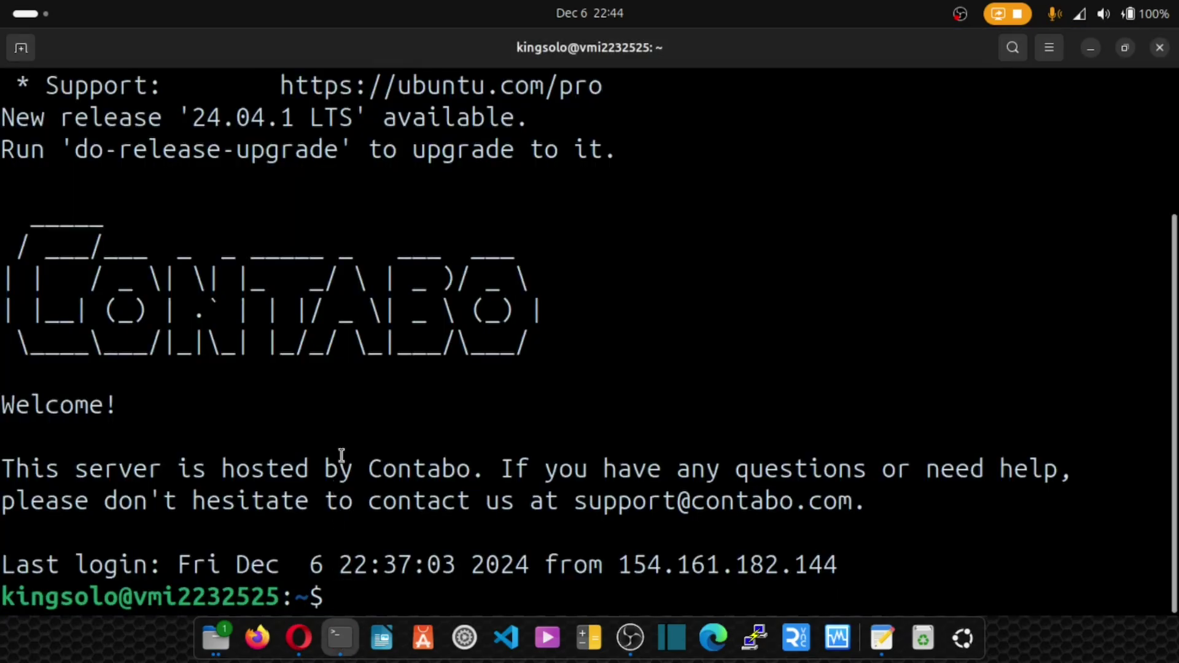
{"action": "scroll", "coordinate": [342, 445], "scroll_direction": "up", "scroll_amount": 3}
{"action": "scroll", "coordinate": [342, 442], "scroll_direction": "down", "scroll_amount": 3}
{"action": "left_click", "coordinate": [299, 639]}
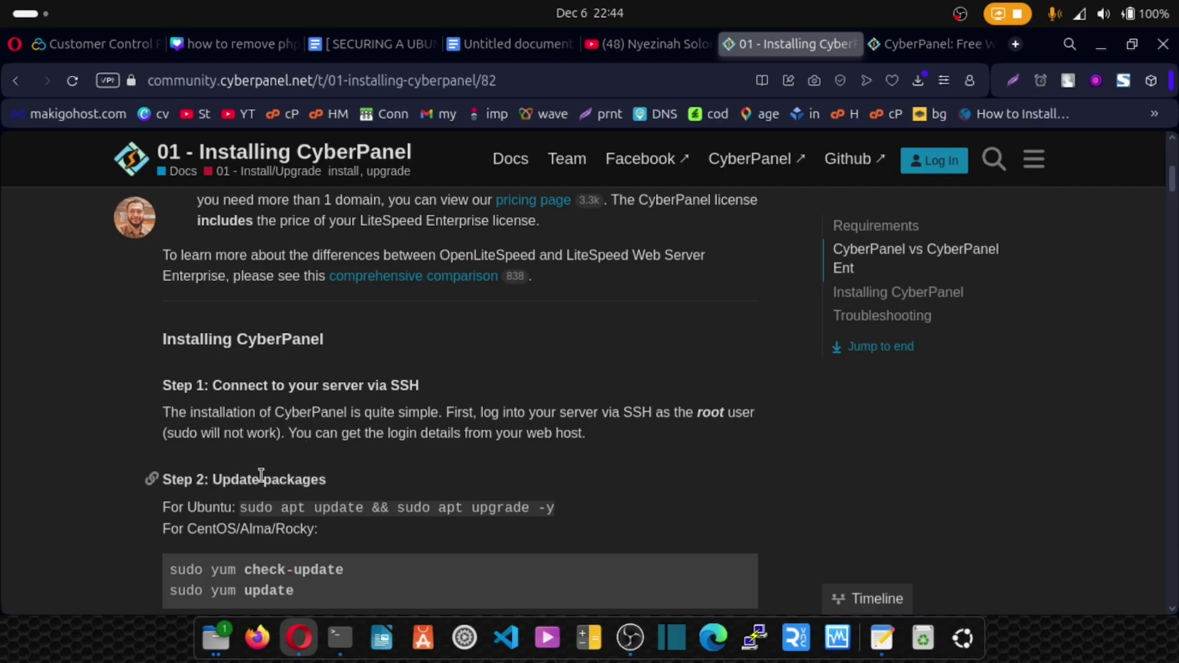
Copy Step 2's Ubuntu command 'sudo apt update && sudo apt upgrade -y'.
{"action": "scroll", "coordinate": [261, 476], "scroll_direction": "down", "scroll_amount": 2}
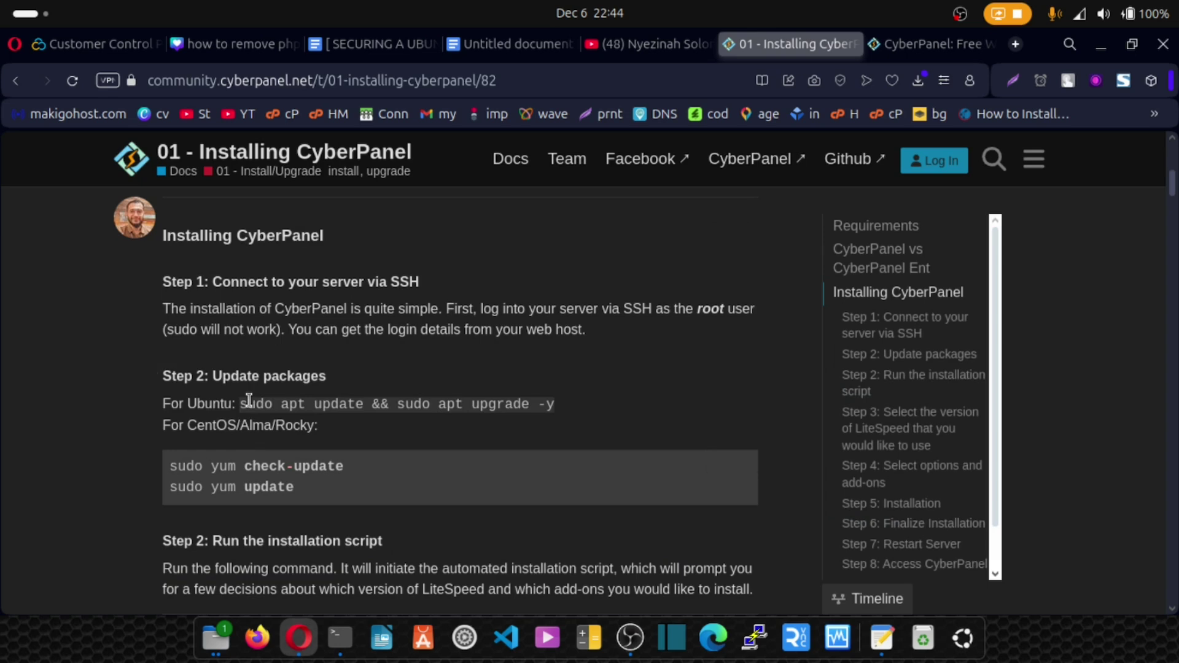
{"action": "left_click_drag", "start_coordinate": [241, 402], "coordinate": [561, 407]}
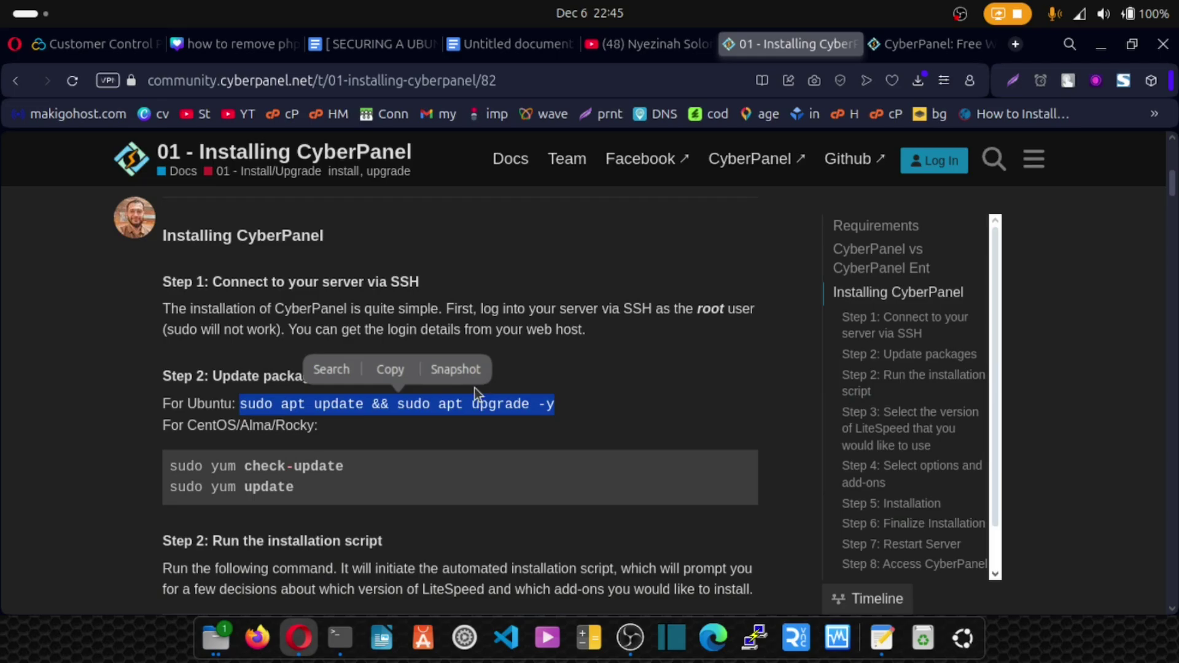
{"action": "left_click", "coordinate": [403, 372]}
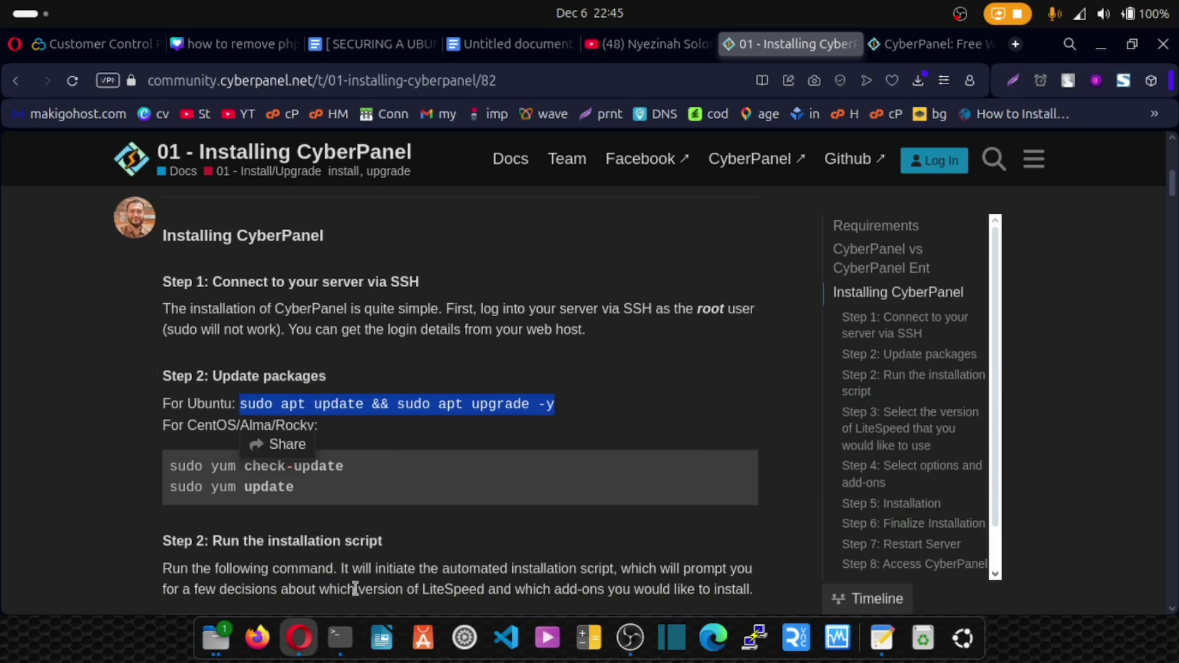
Clear the server terminal screen with the clear command.
{"action": "left_click", "coordinate": [347, 642]}
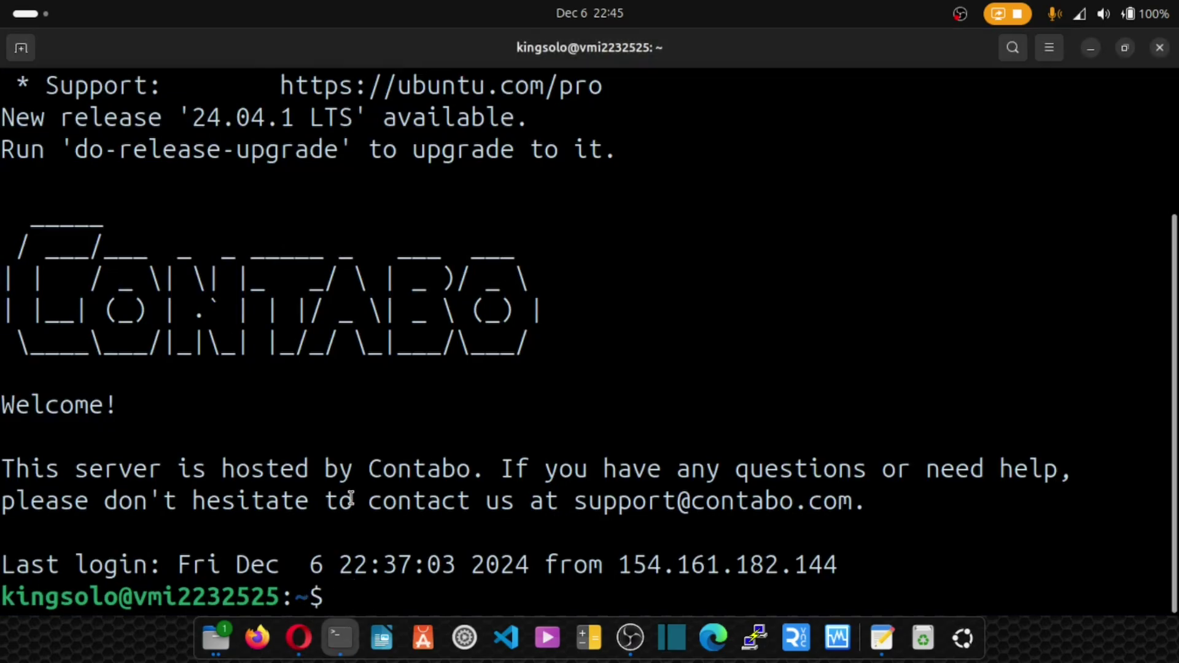
{"action": "type", "text": "clear"}
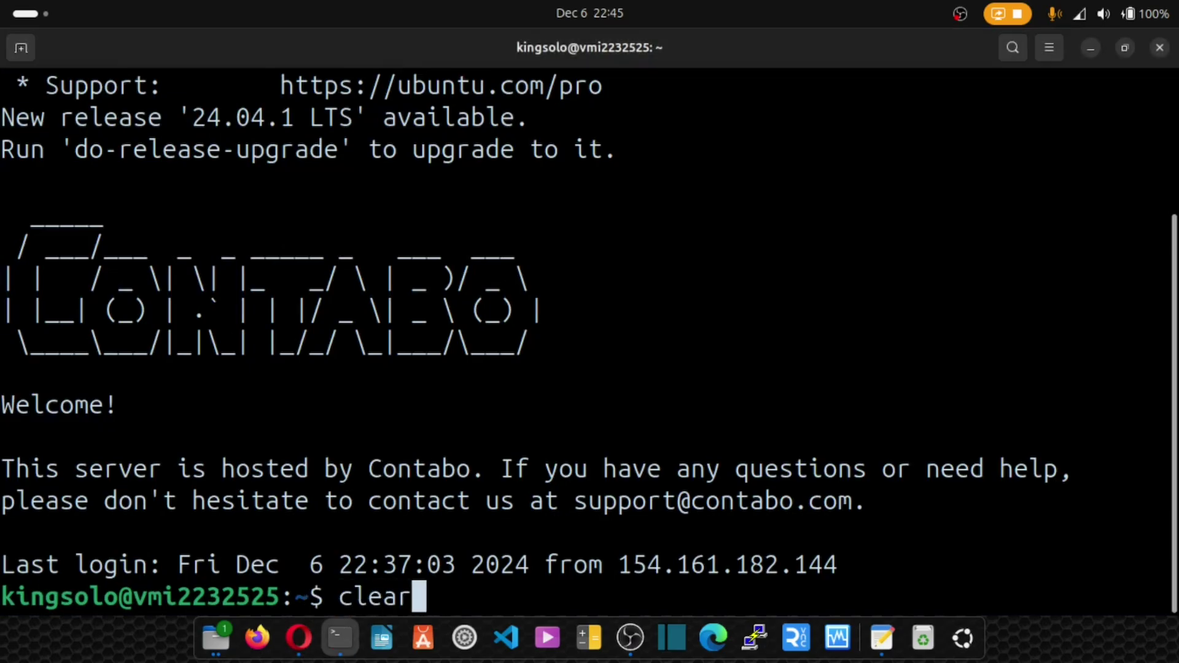
{"action": "key", "text": "Return"}
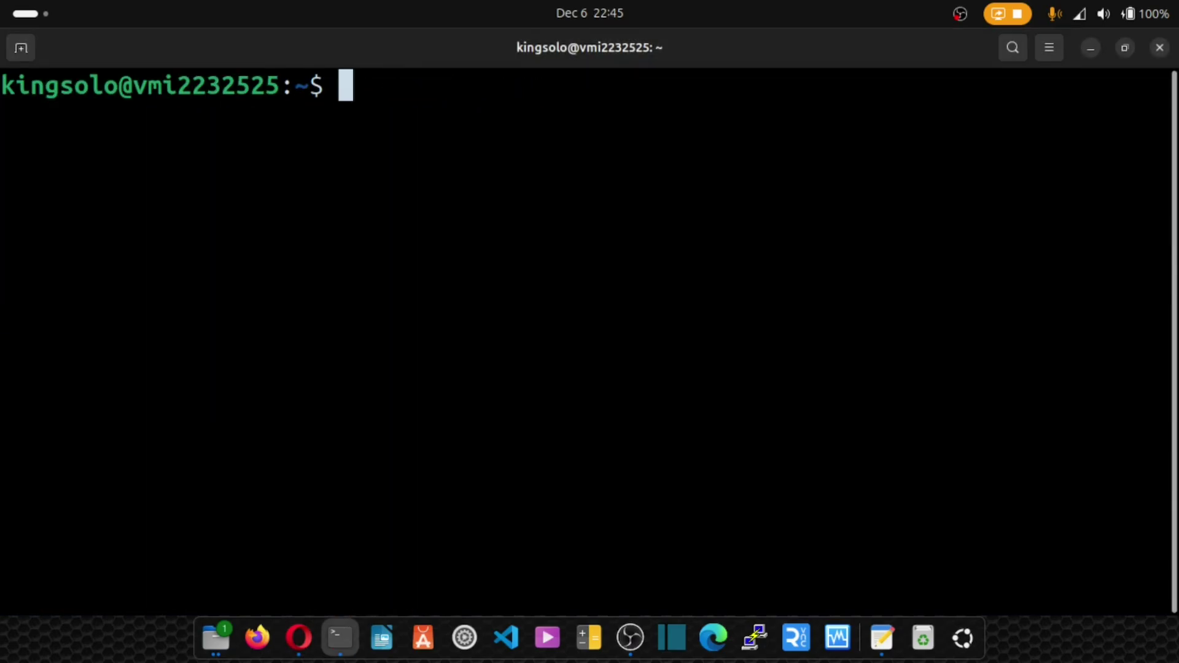
Run 'sudo apt update && sudo apt upgrade -y', entering the sudo password.
{"action": "key", "text": "ctrl+shift+v"}
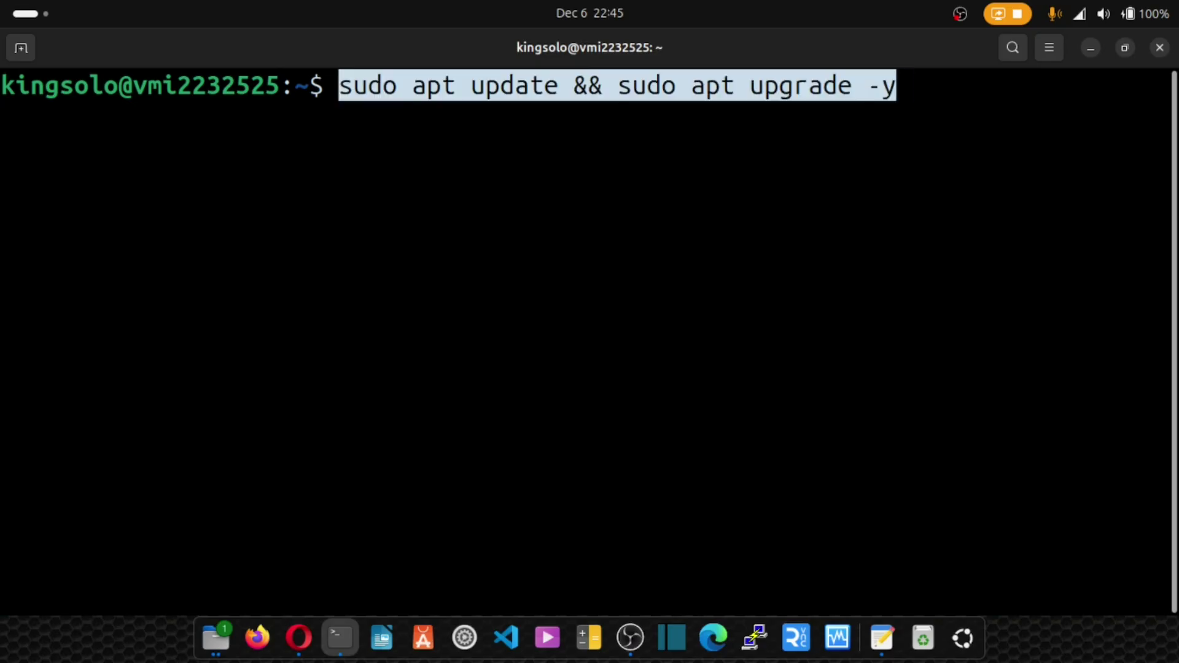
{"action": "key", "text": "Return"}
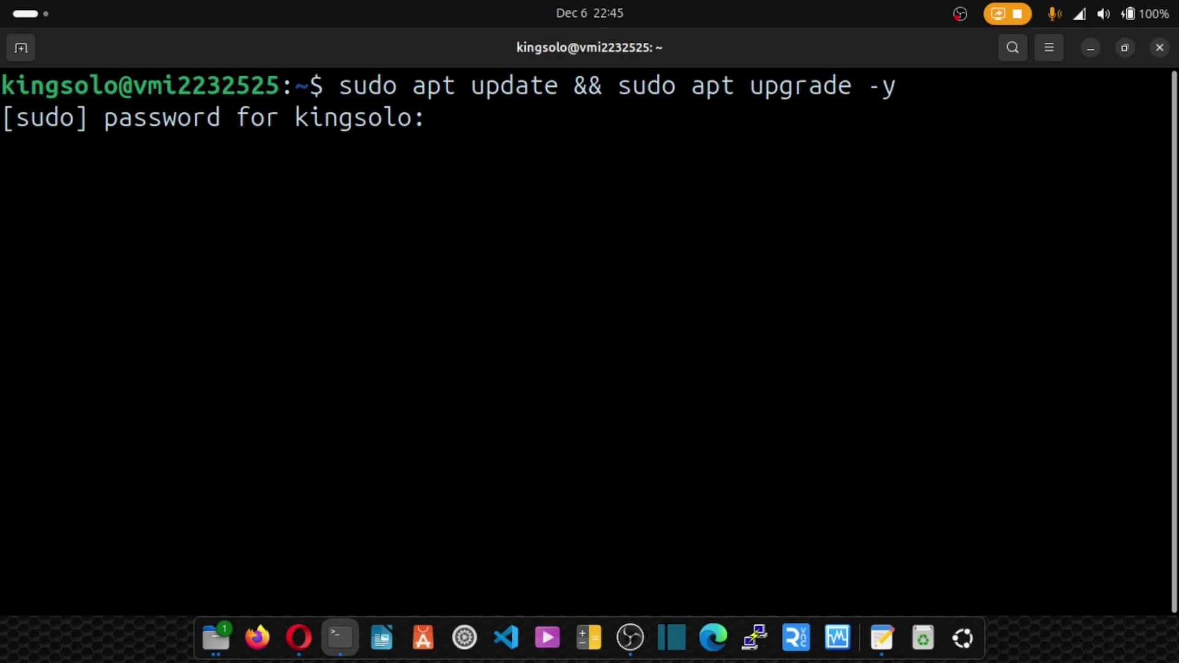
{"action": "key", "text": "Return"}
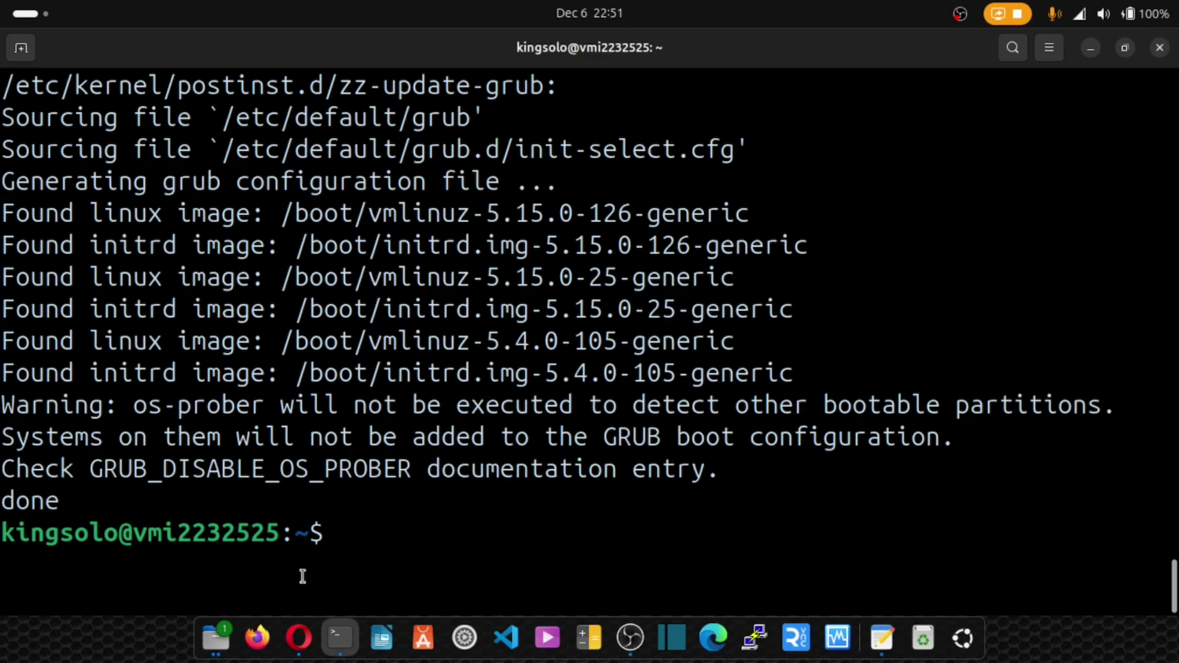
Copy the Step 2 install command using cyberpanel.net/install.sh from the CyberPanel guide in Opera.
{"action": "left_click", "coordinate": [298, 636]}
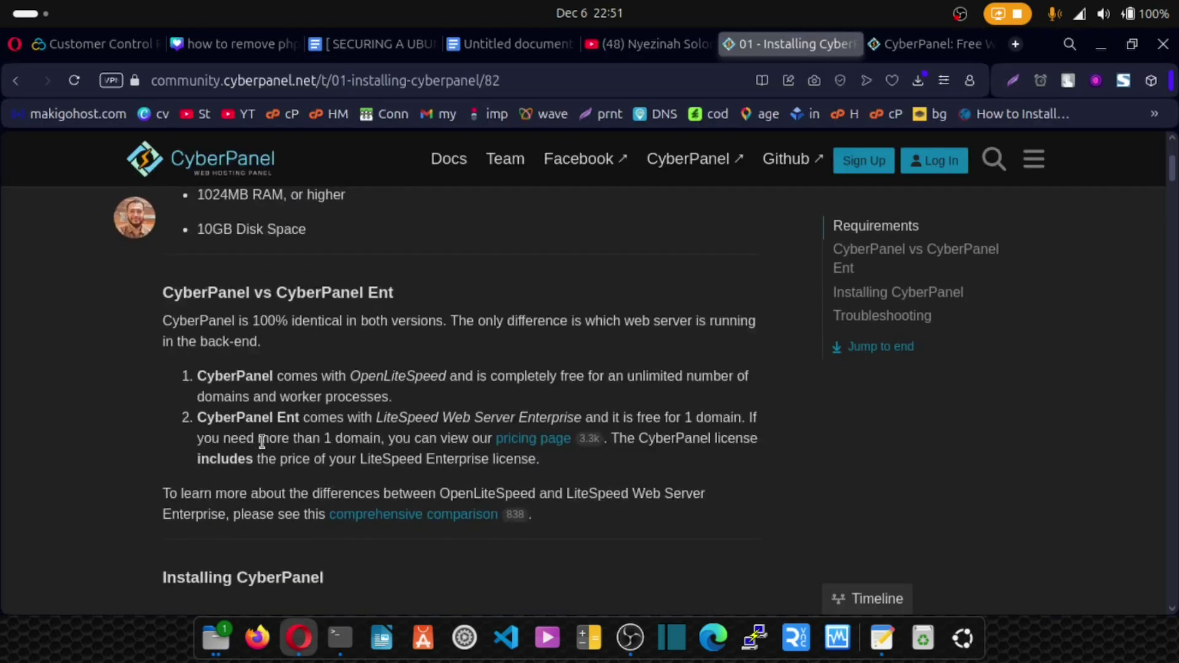
{"action": "scroll", "coordinate": [262, 441], "scroll_direction": "down", "scroll_amount": 5}
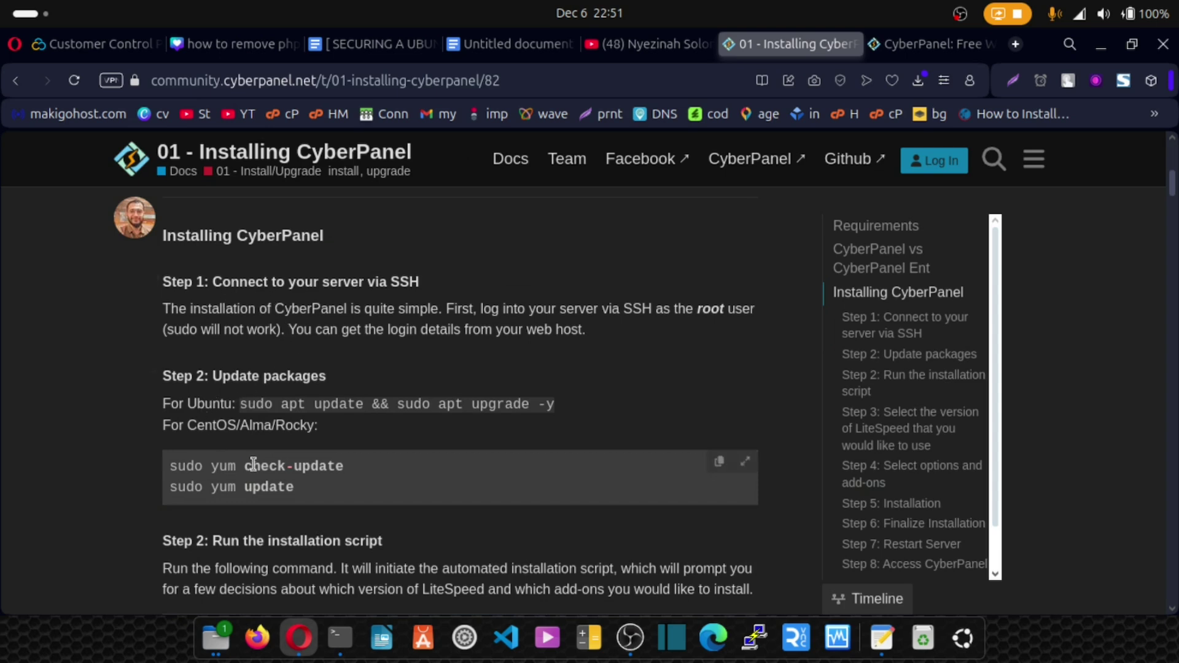
{"action": "scroll", "coordinate": [253, 465], "scroll_direction": "down", "scroll_amount": 3}
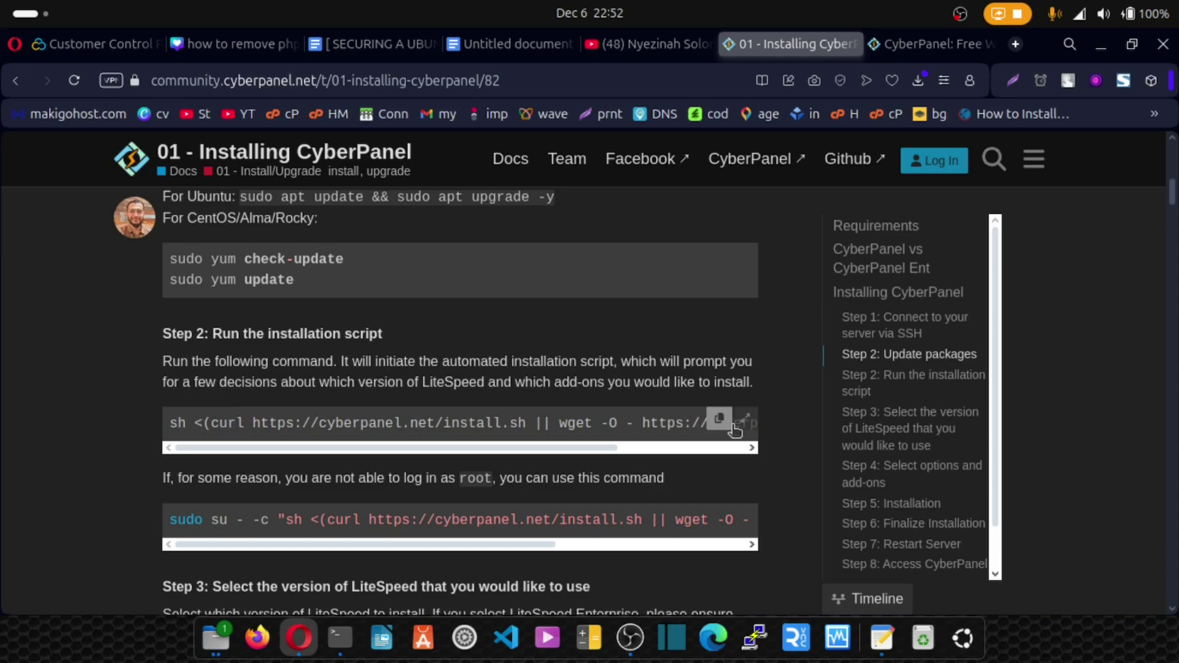
{"action": "left_click", "coordinate": [721, 422]}
Run the pasted CyberPanel install command in the terminal; it fails with dpkg lock permission-denied errors.
{"action": "left_click", "coordinate": [341, 638]}
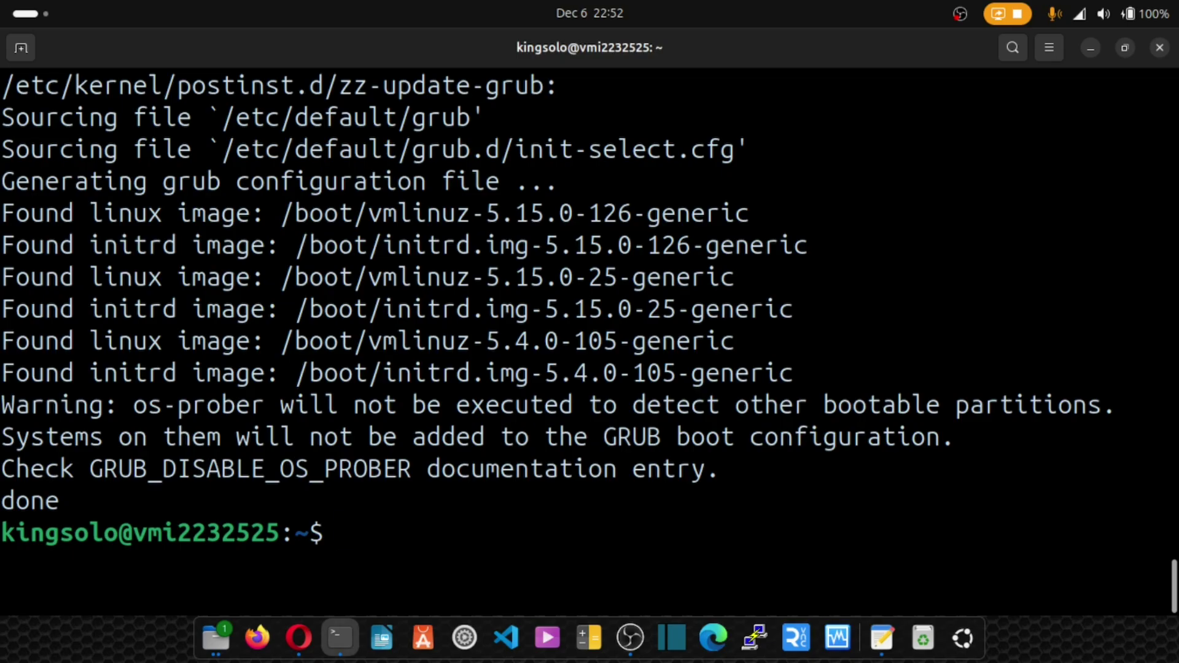
{"action": "key", "text": "ctrl+shift+v"}
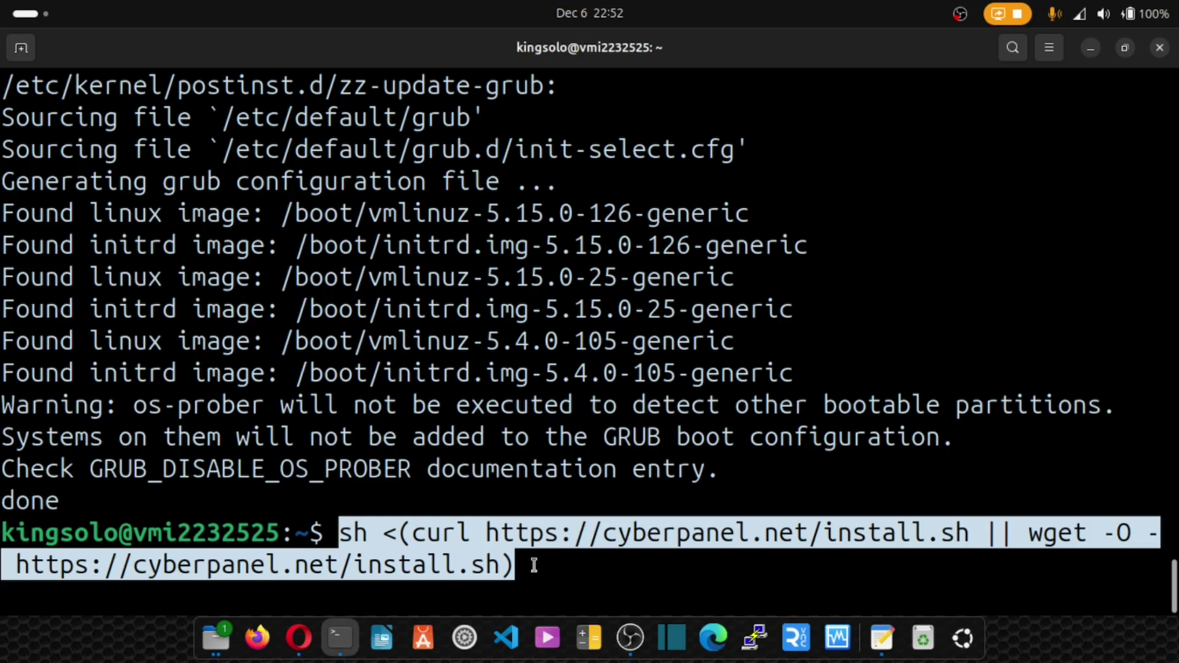
{"action": "key", "text": "Return"}
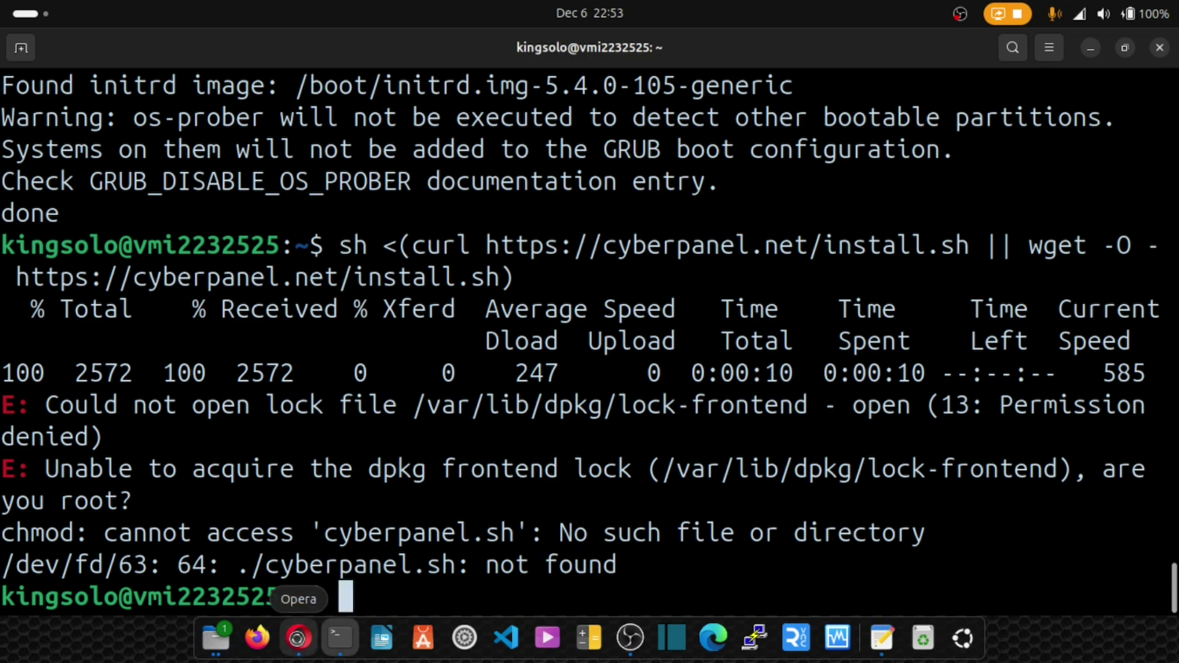
Copy the guide's sudo su - -c install command for non-root users, then return to the terminal.
{"action": "left_click", "coordinate": [298, 639]}
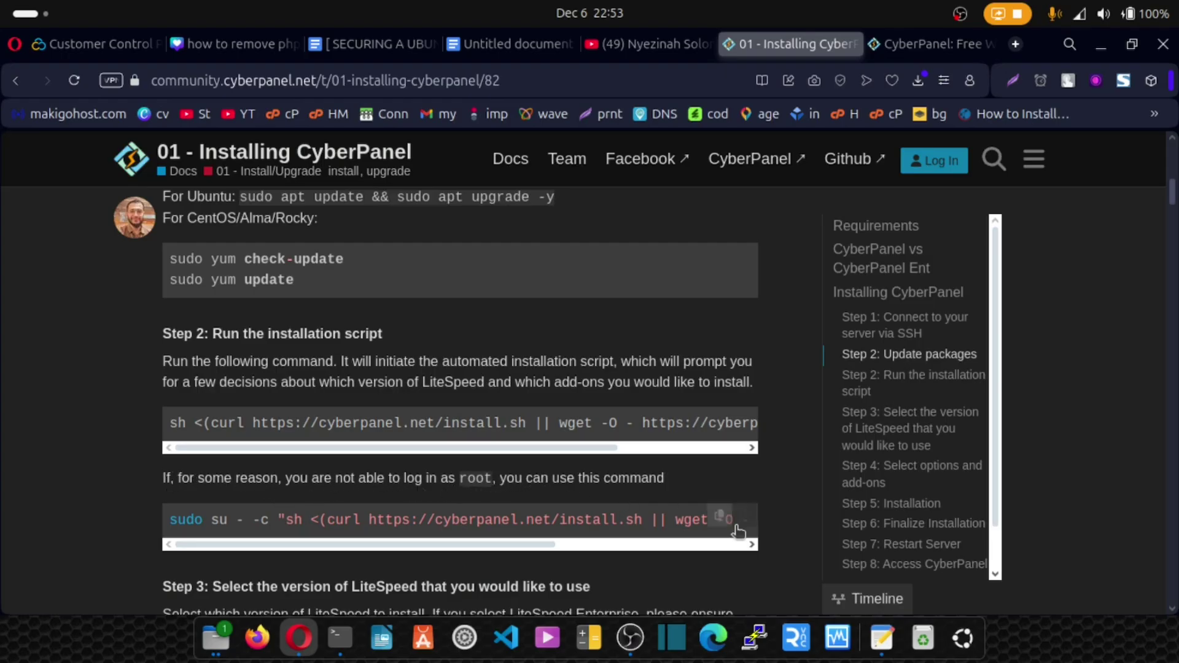
{"action": "left_click", "coordinate": [723, 521]}
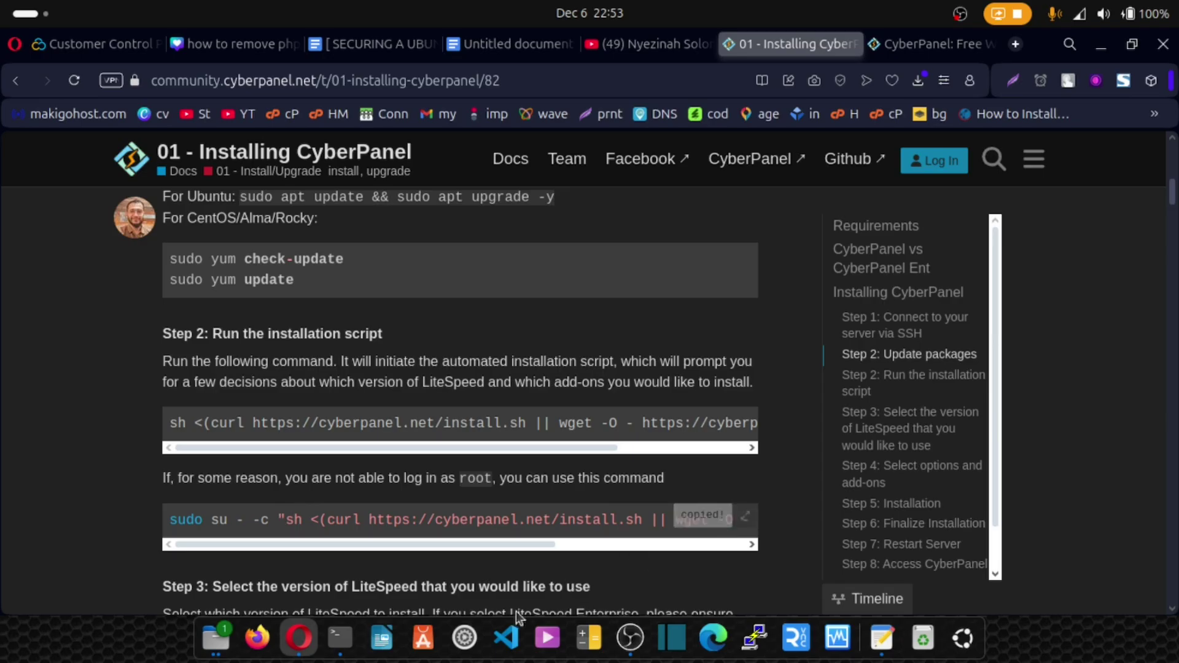
{"action": "left_click", "coordinate": [341, 639]}
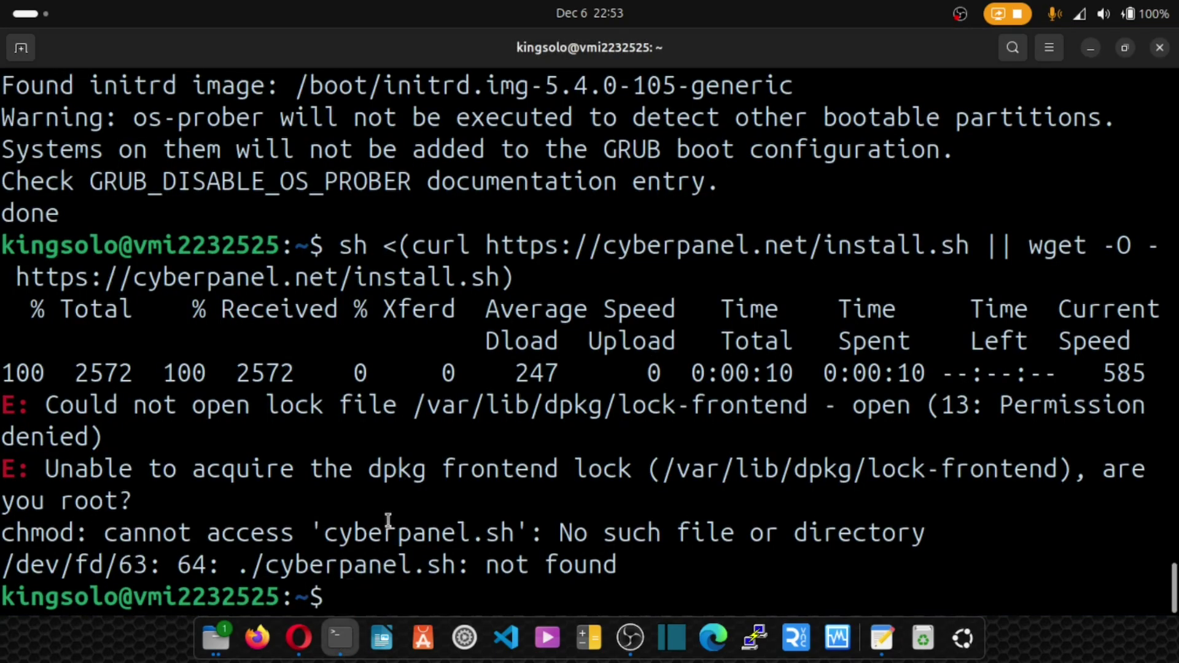
Run the sudo su install command as root to reach the CyberPanel Installer v2.3.9 menu.
{"action": "key", "text": "ctrl+shift+v"}
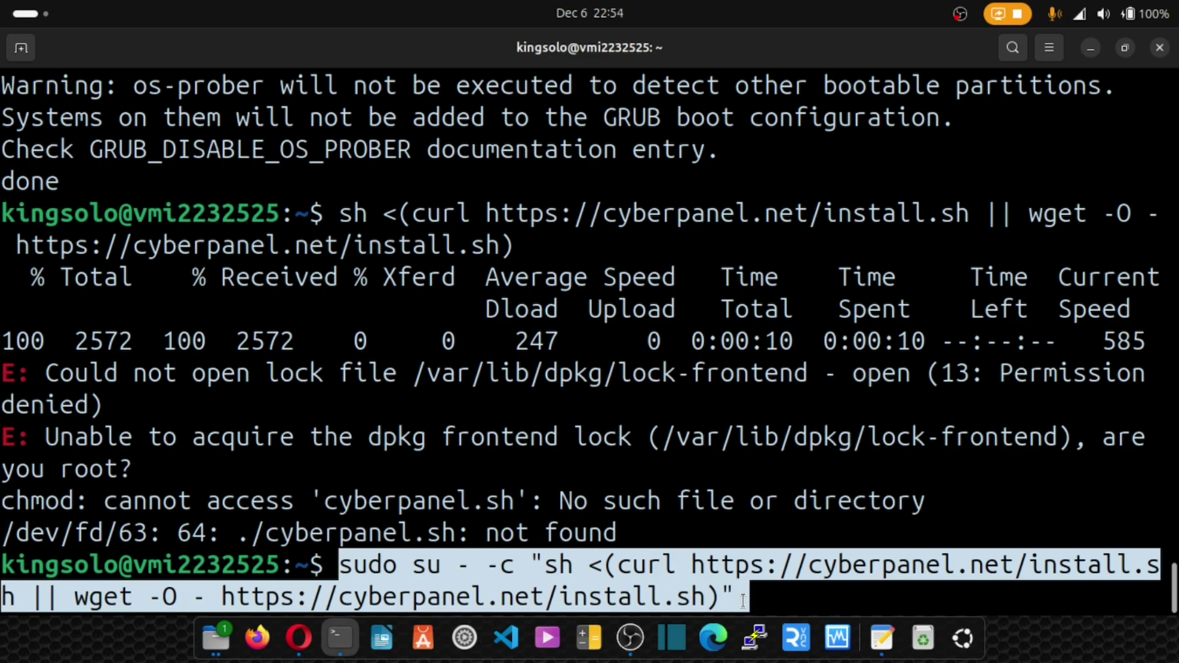
{"action": "key", "text": "Return"}
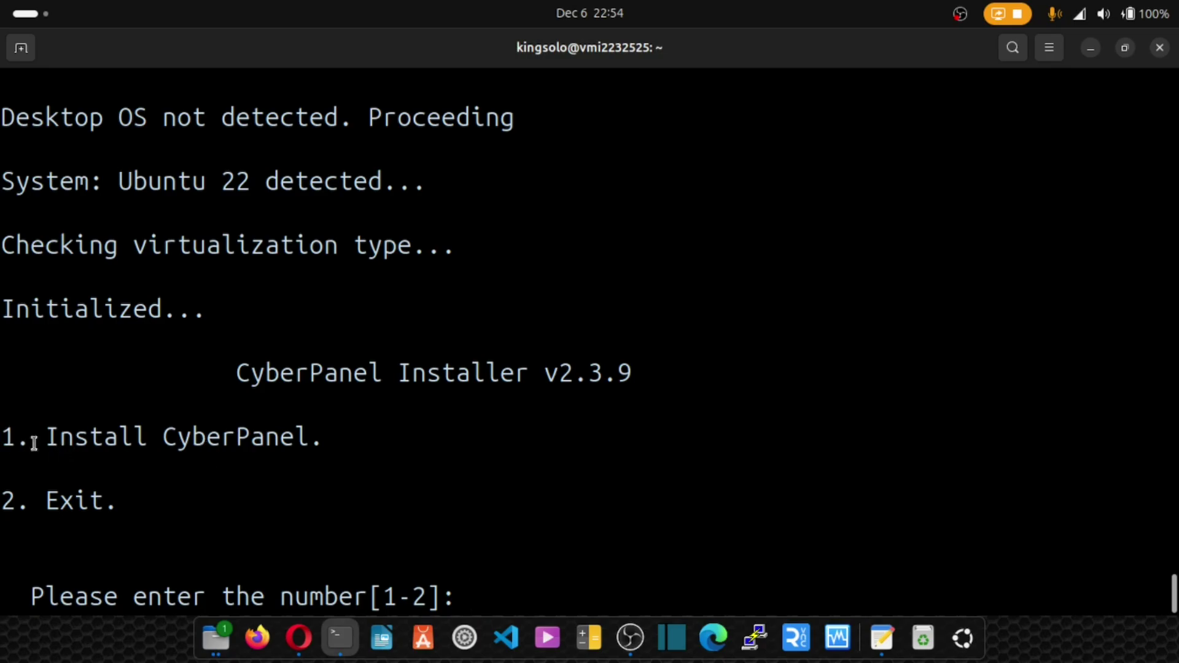
Choose option 1, Install CyberPanel, at the installer menu.
{"action": "left_click_drag", "start_coordinate": [59, 437], "coordinate": [306, 439]}
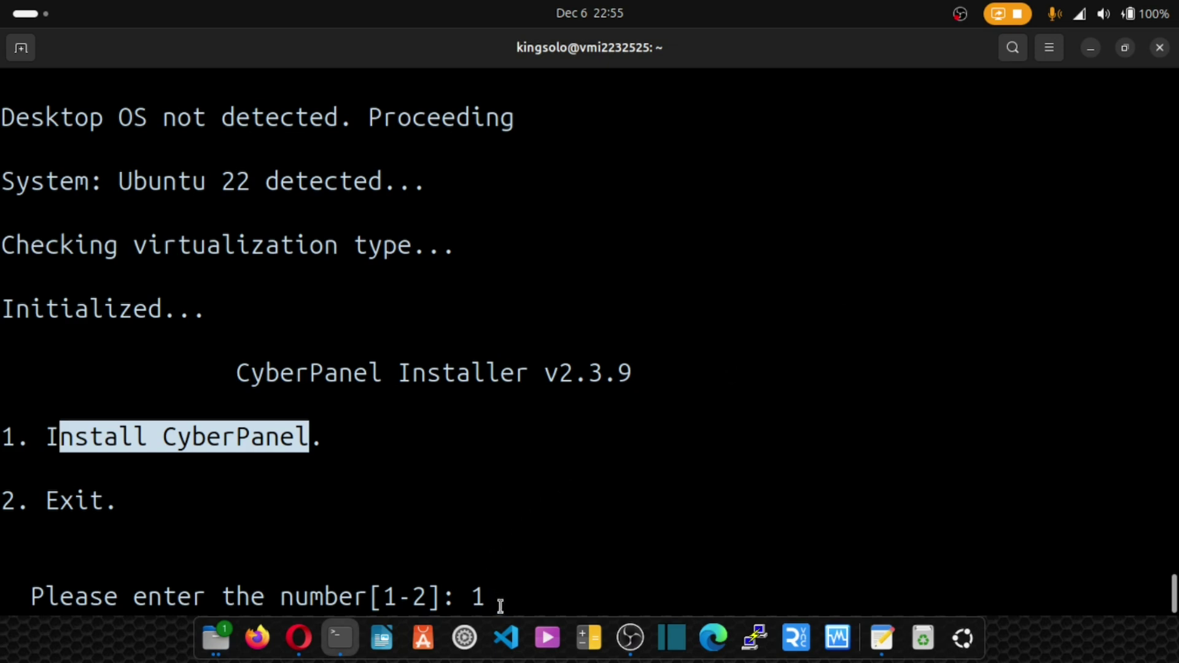
{"action": "left_click", "coordinate": [415, 555]}
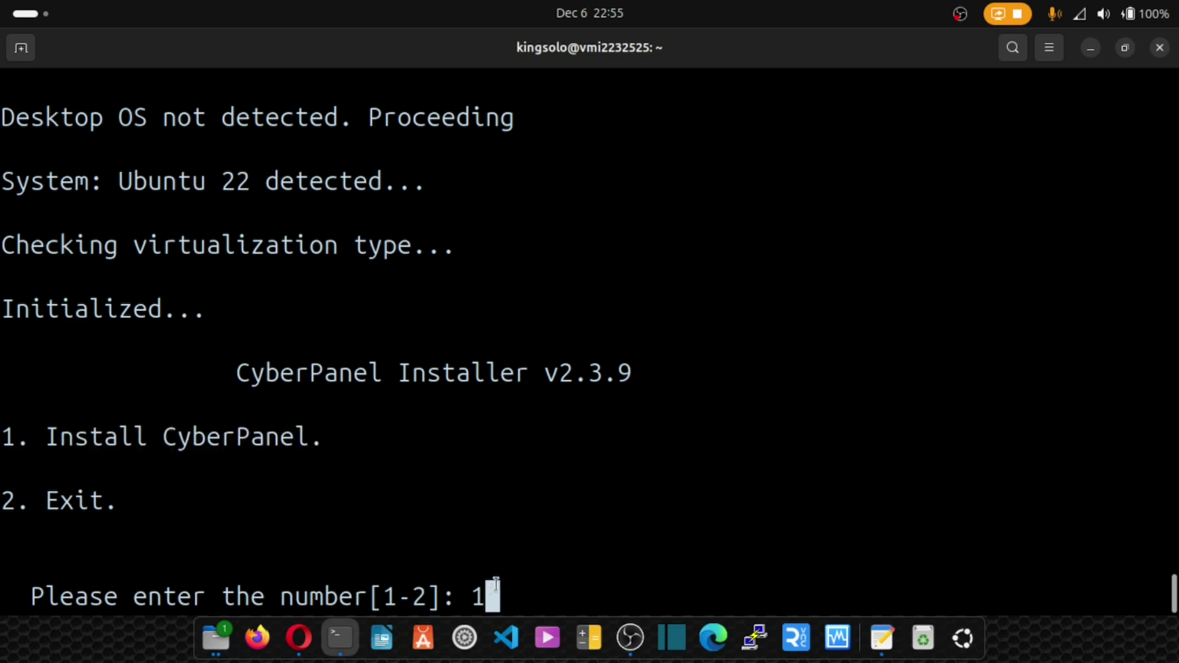
{"action": "key", "text": "Return"}
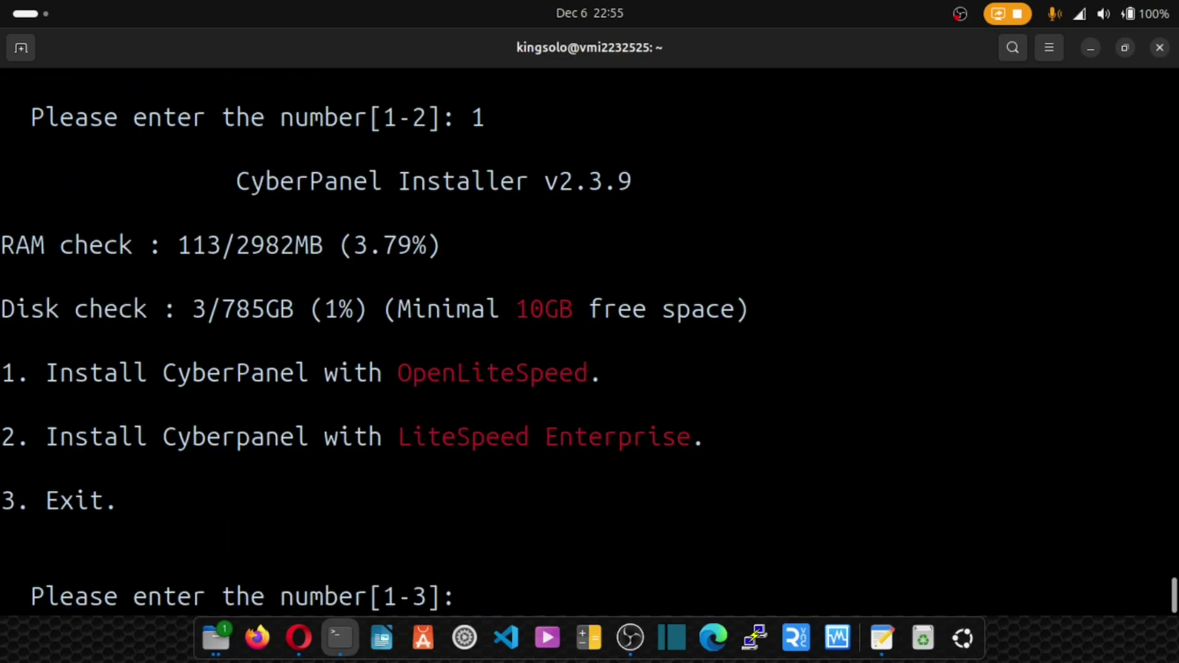
Answer 1 at the [1-3] edition prompt to install CyberPanel with OpenLiteSpeed.
{"action": "left_click_drag", "start_coordinate": [48, 373], "coordinate": [621, 368]}
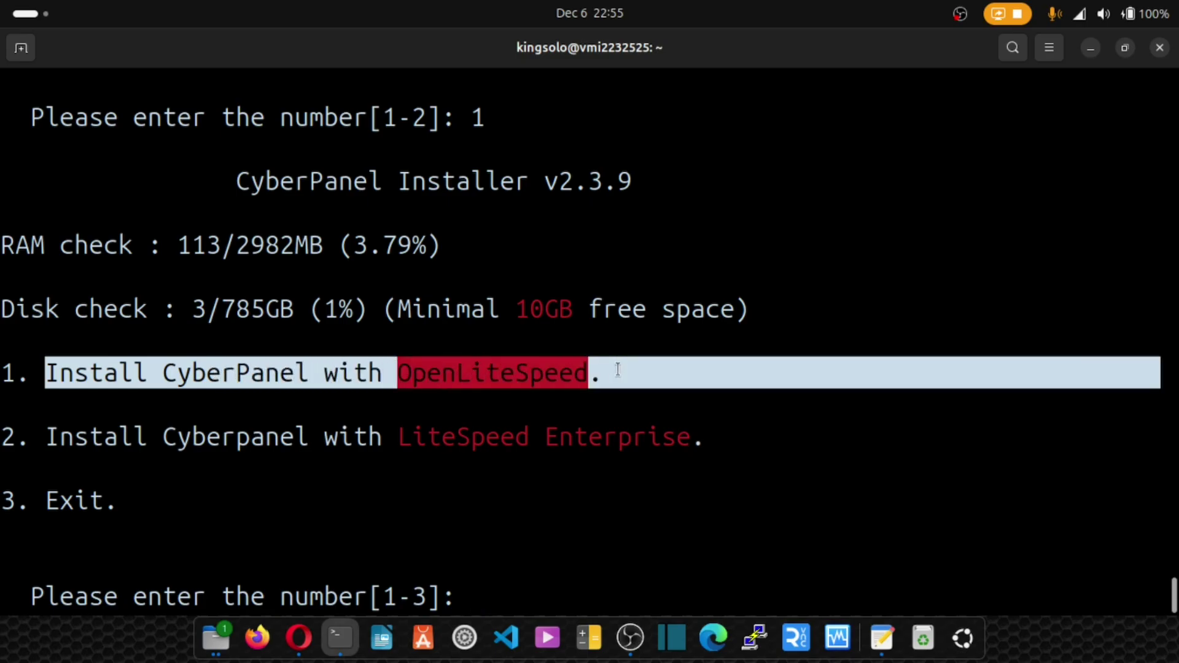
{"action": "left_click", "coordinate": [609, 372]}
{"action": "left_click_drag", "start_coordinate": [46, 437], "coordinate": [282, 440]}
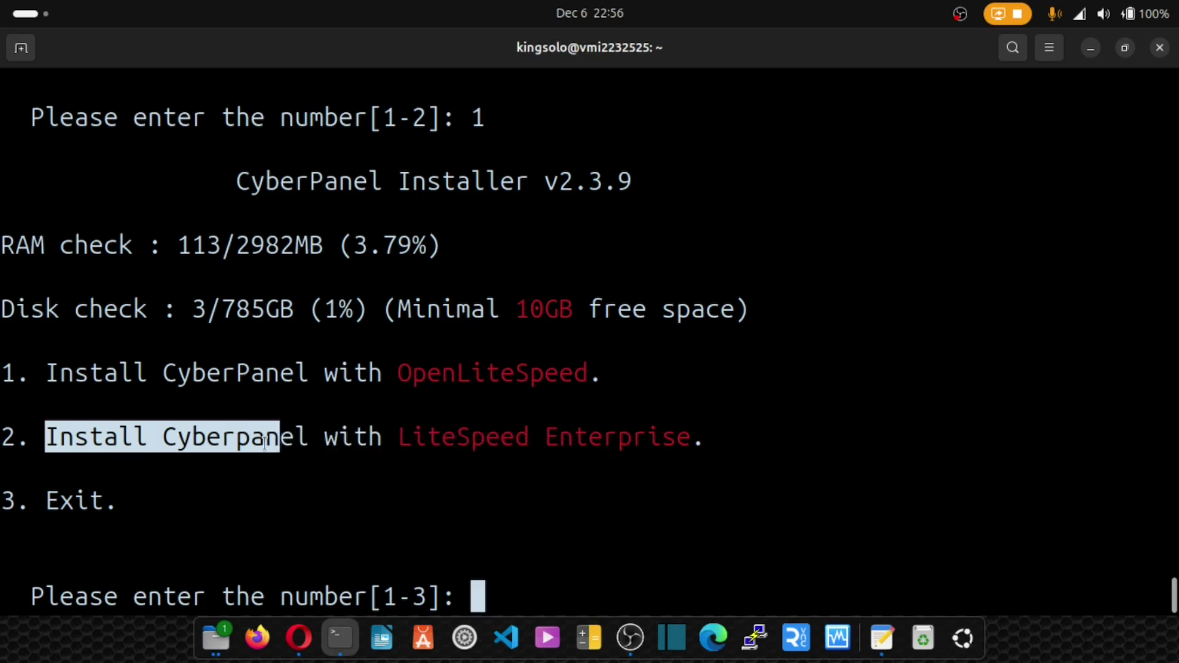
{"action": "left_click", "coordinate": [227, 442]}
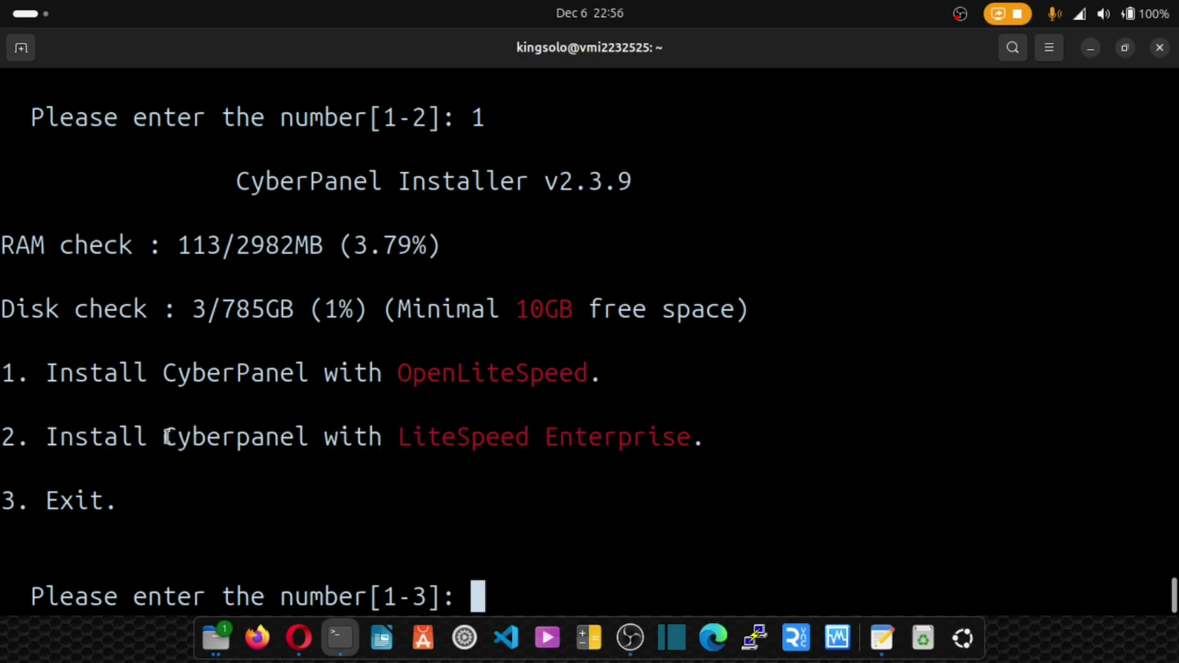
{"action": "left_click_drag", "start_coordinate": [43, 368], "coordinate": [221, 381]}
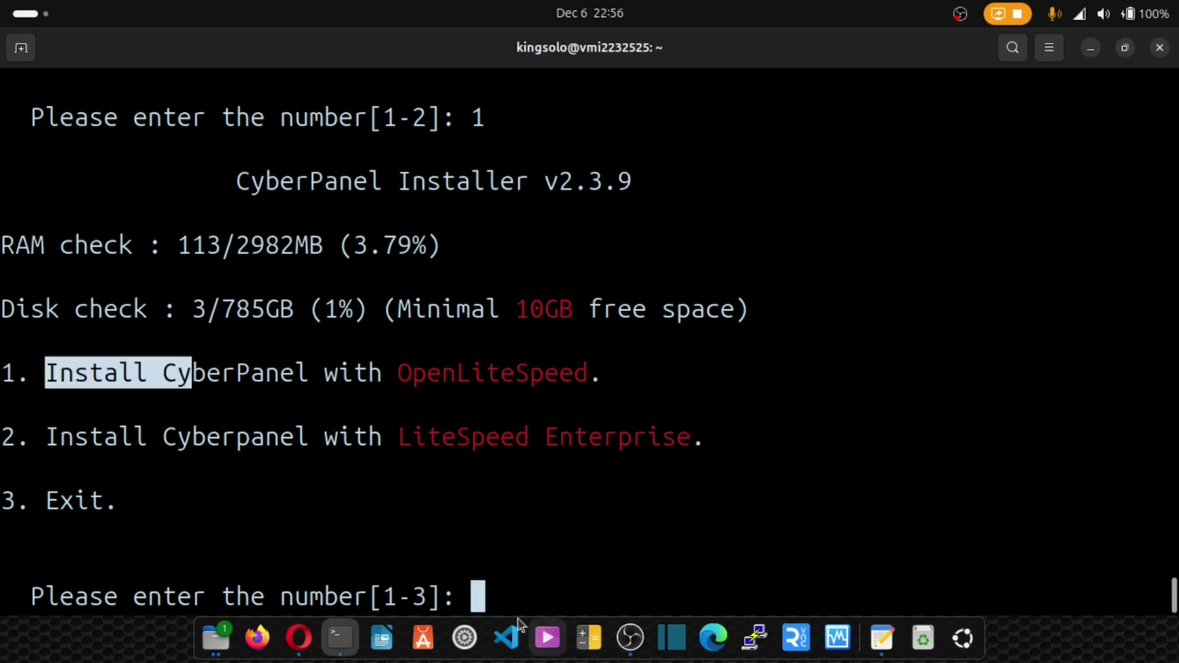
{"action": "left_click", "coordinate": [483, 589]}
{"action": "type", "text": "1"}
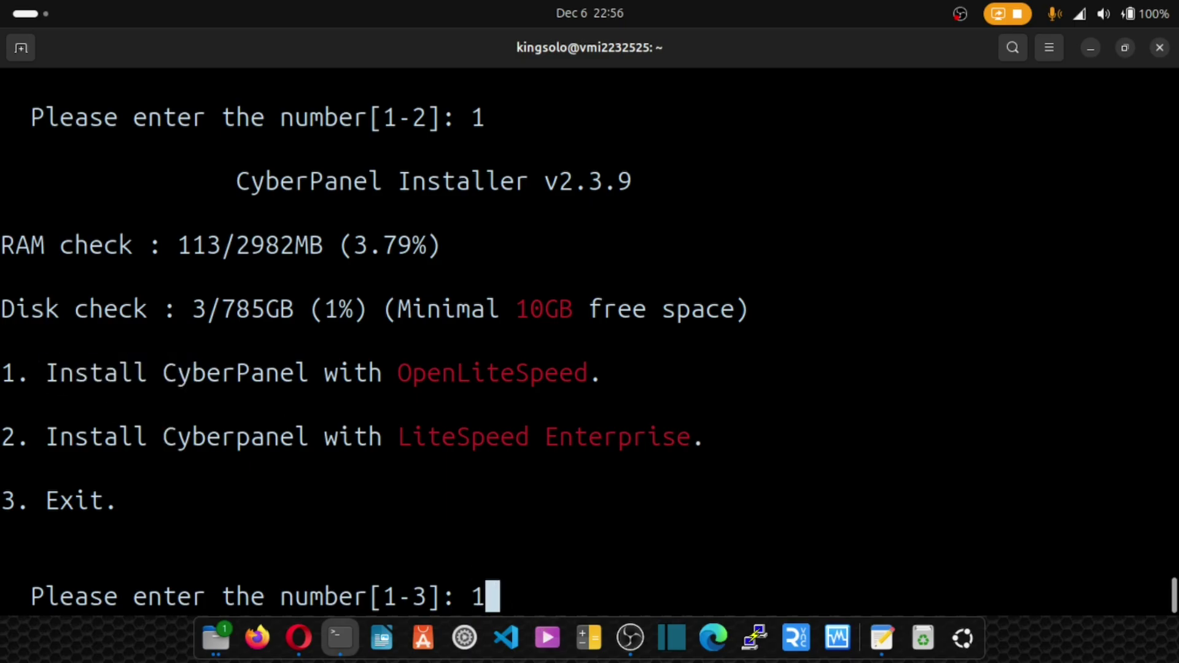
{"action": "key", "text": "Return"}
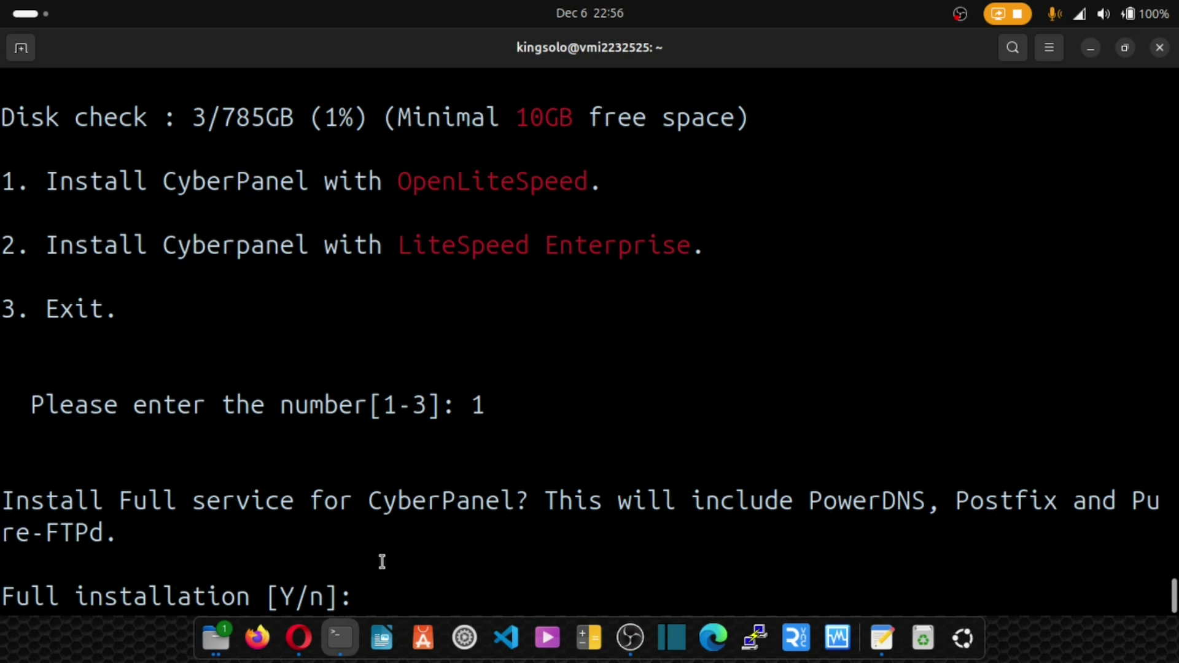
Accept the default full installation and answer N to remote MySQL to keep local MySQL.
{"action": "left_click_drag", "start_coordinate": [275, 596], "coordinate": [287, 596]}
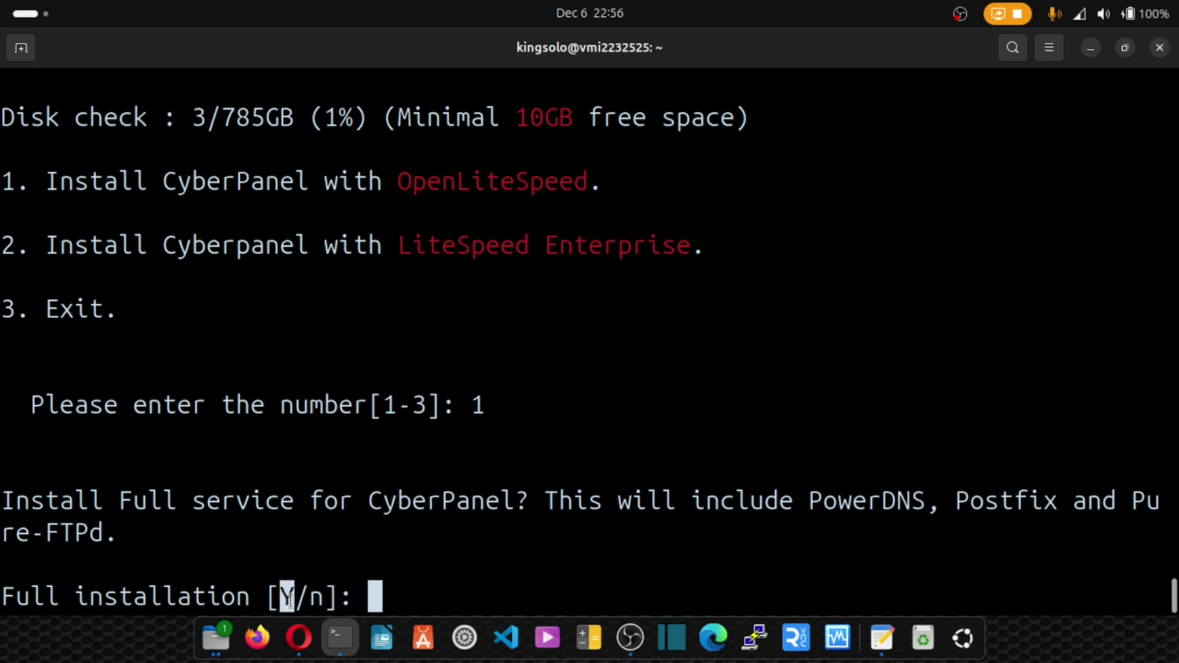
{"action": "left_click", "coordinate": [288, 599]}
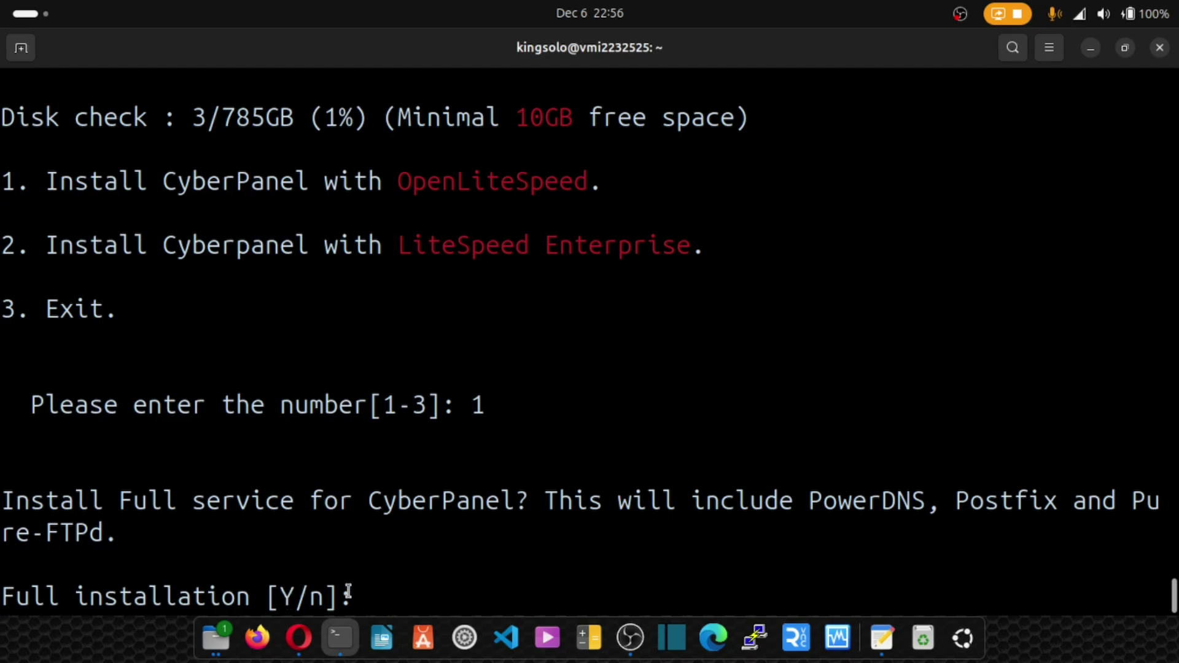
{"action": "key", "text": "Return"}
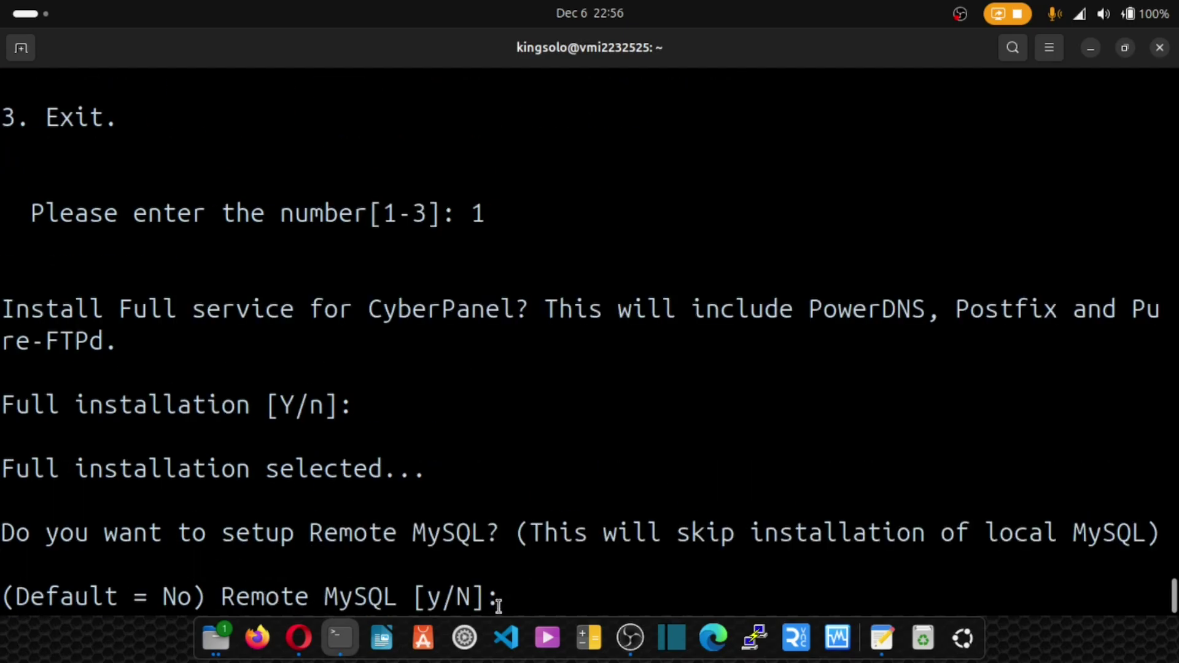
{"action": "left_click_drag", "start_coordinate": [456, 597], "coordinate": [469, 597]}
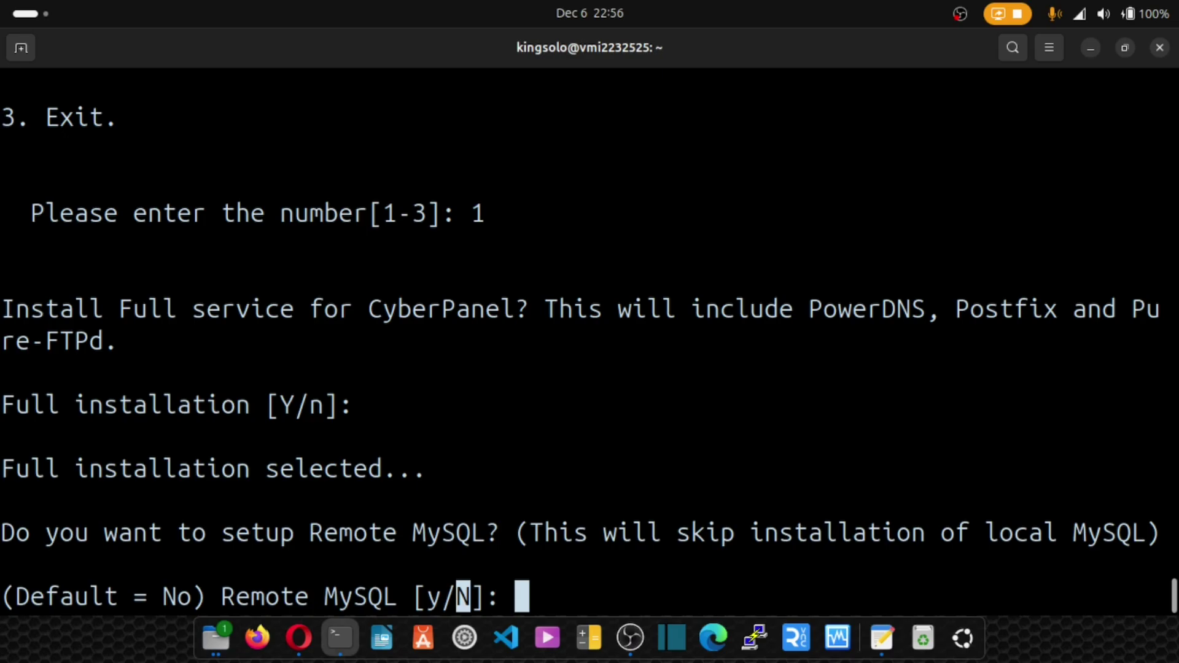
{"action": "type", "text": "N"}
{"action": "key", "text": "Return"}
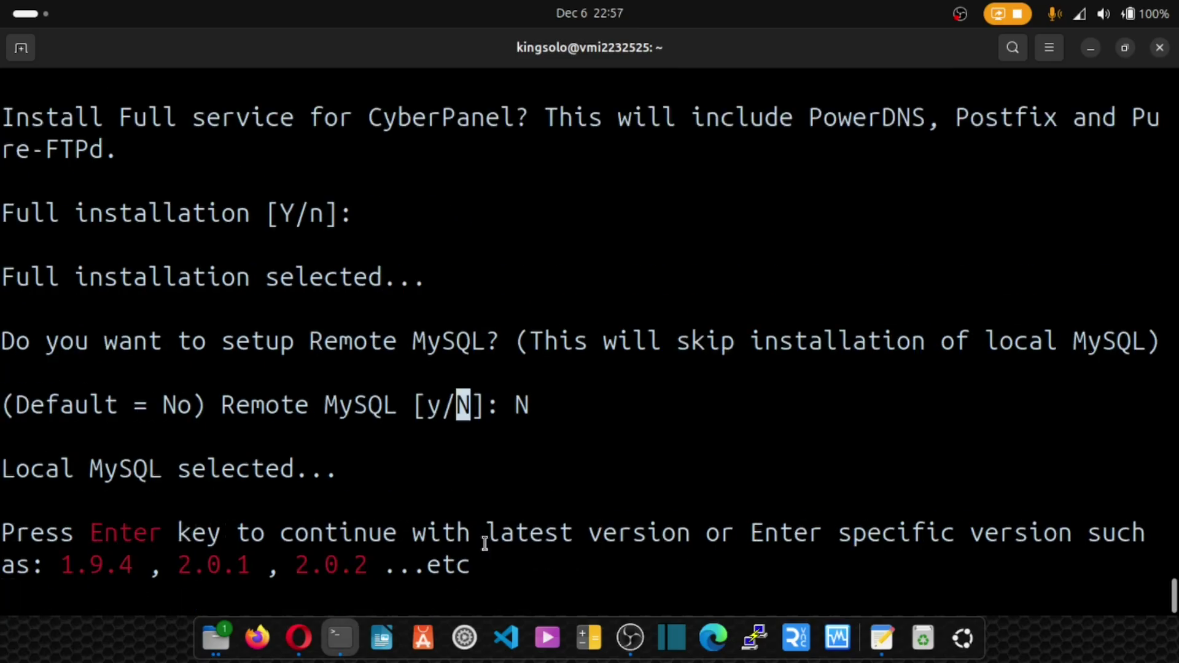
Accept the latest CyberPanel version plus Memcached, Redis and WatchDog so package installation starts.
{"action": "key", "text": "Return"}
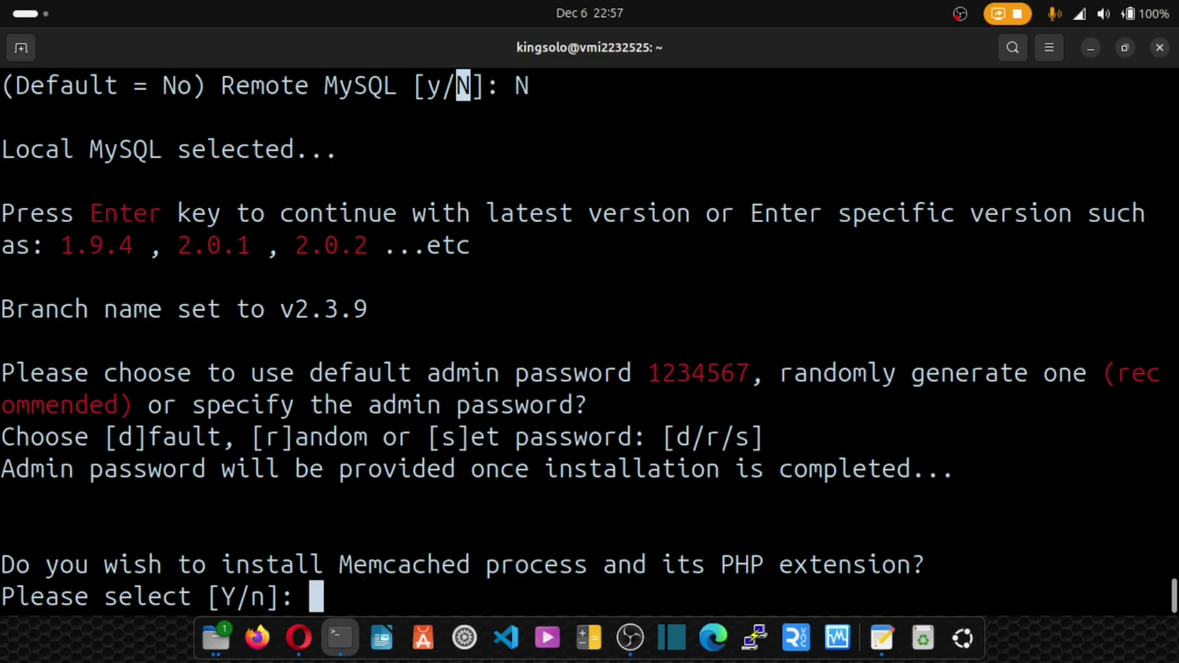
{"action": "key", "text": "Return"}
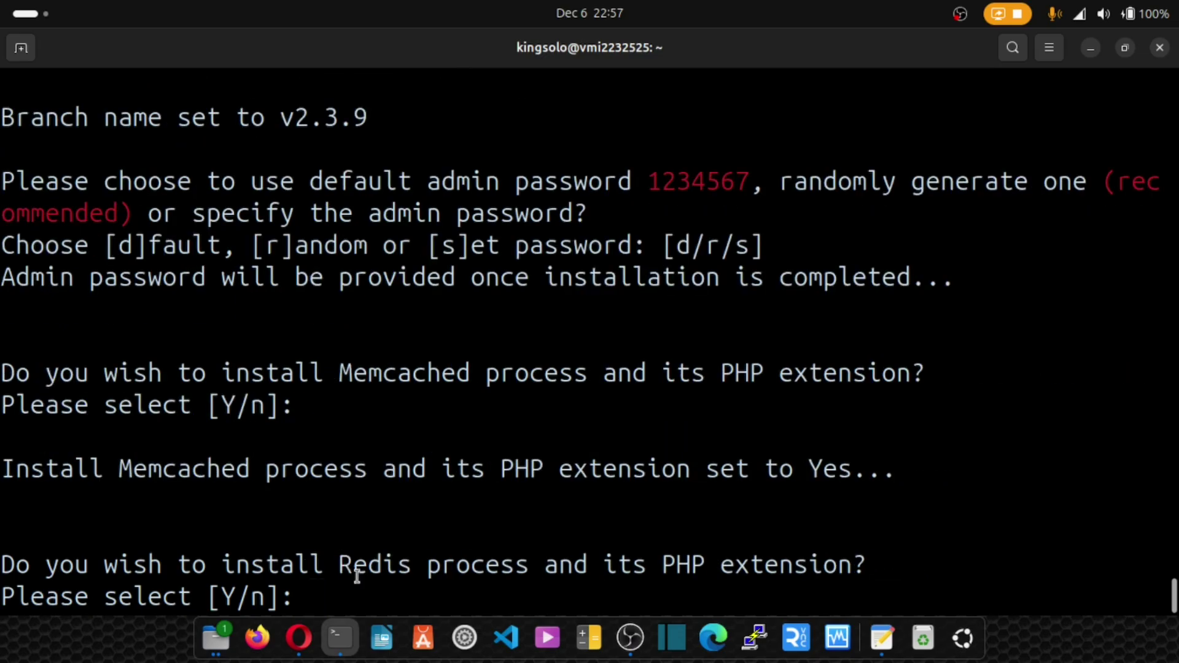
{"action": "key", "text": "Return"}
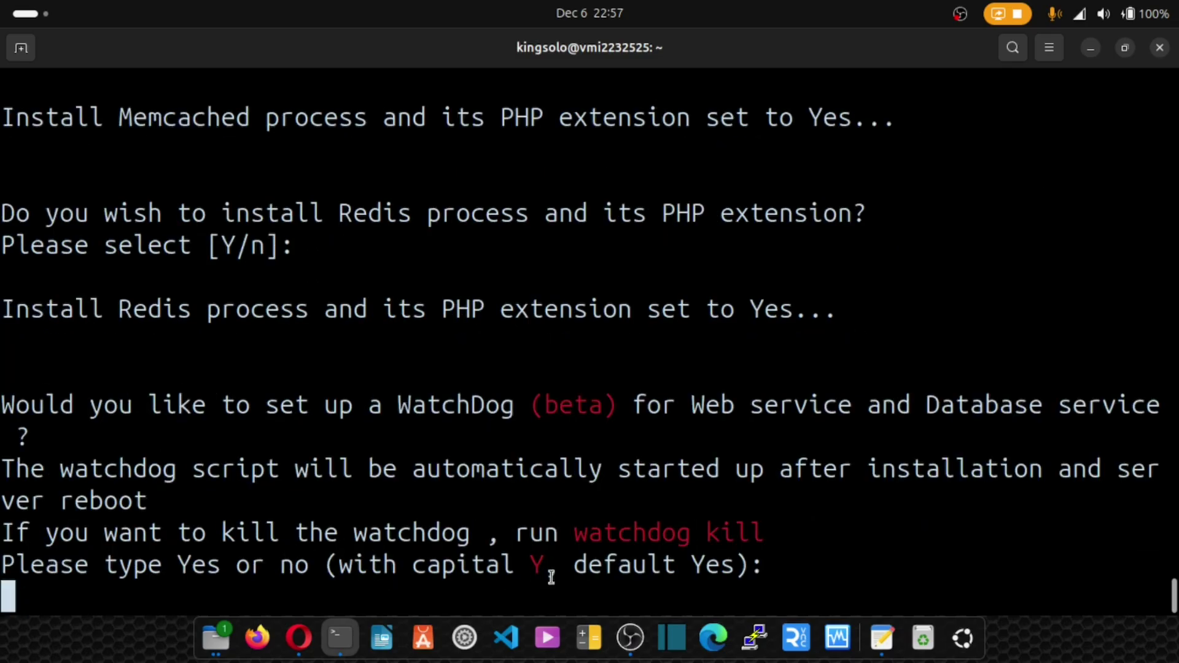
{"action": "key", "text": "Return"}
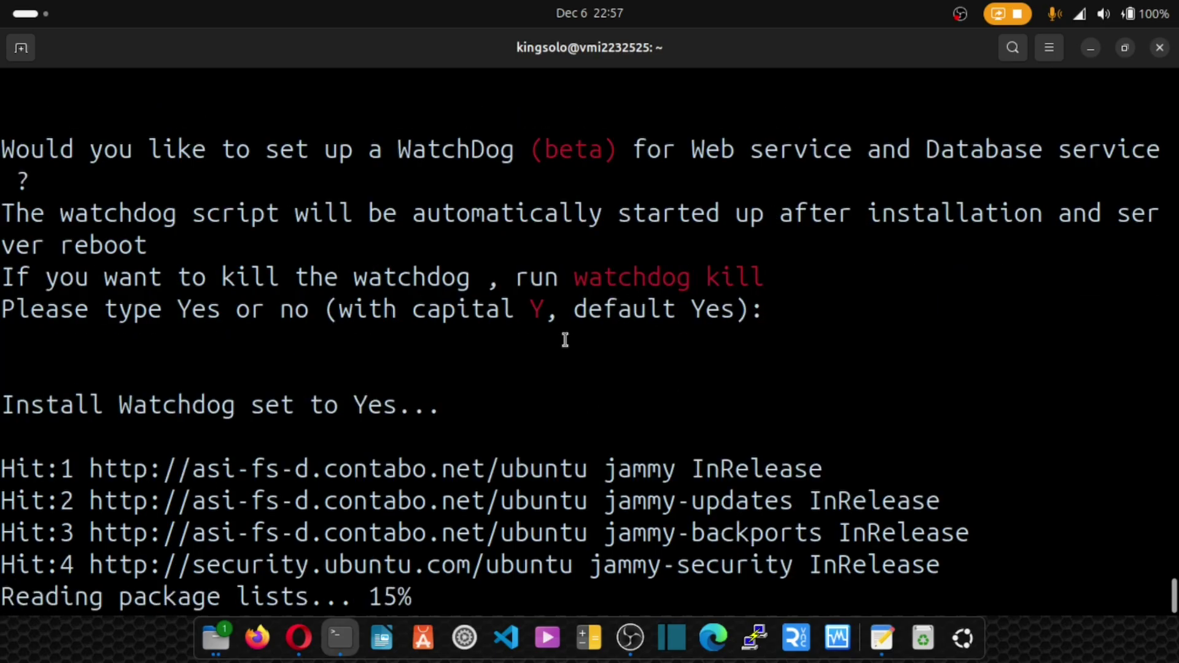
{"action": "scroll", "coordinate": [566, 339], "scroll_direction": "up", "scroll_amount": 4}
{"action": "scroll", "coordinate": [565, 339], "scroll_direction": "up", "scroll_amount": 2}
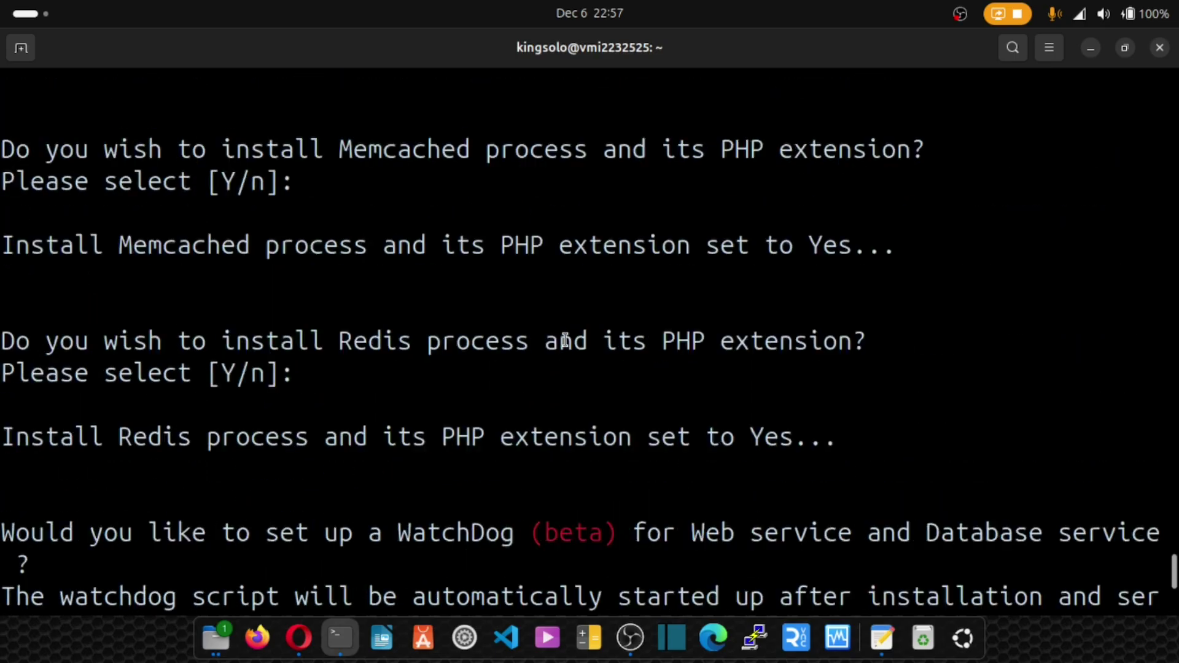
{"action": "scroll", "coordinate": [566, 340], "scroll_direction": "down", "scroll_amount": 1}
Follow the output to the bottom until the installer lists required ports and asks to restart [y/N].
{"action": "scroll", "coordinate": [442, 355], "scroll_direction": "down", "scroll_amount": 3}
{"action": "scroll", "coordinate": [463, 464], "scroll_direction": "down", "scroll_amount": 2}
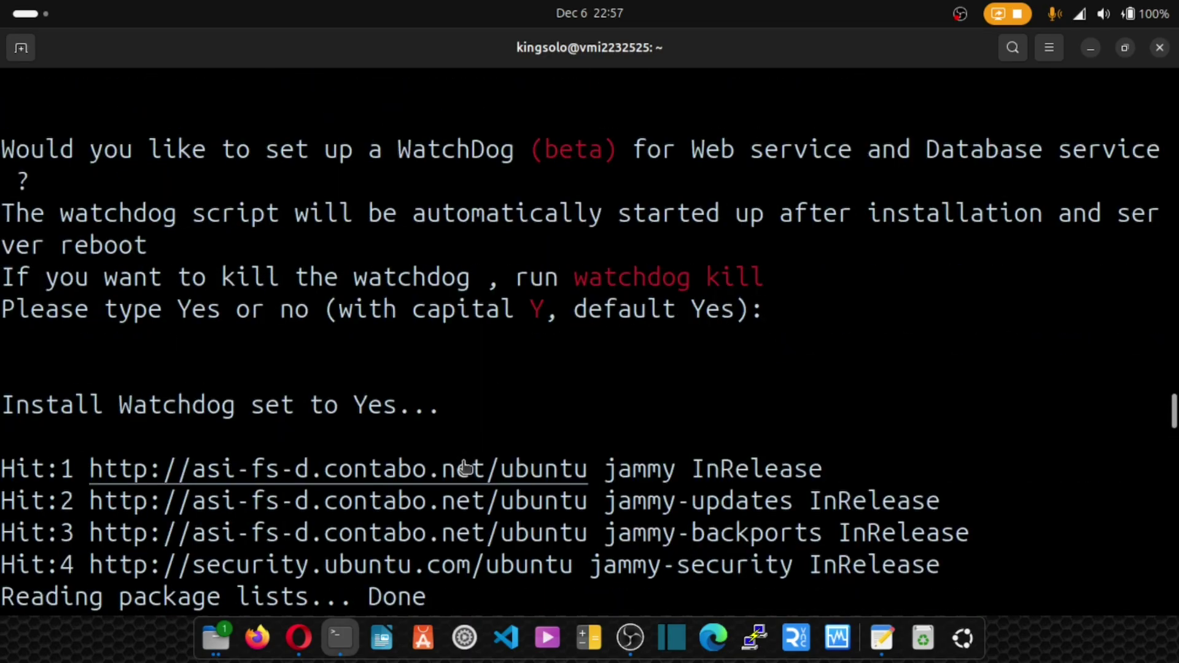
{"action": "scroll", "coordinate": [467, 473], "scroll_direction": "down", "scroll_amount": 10}
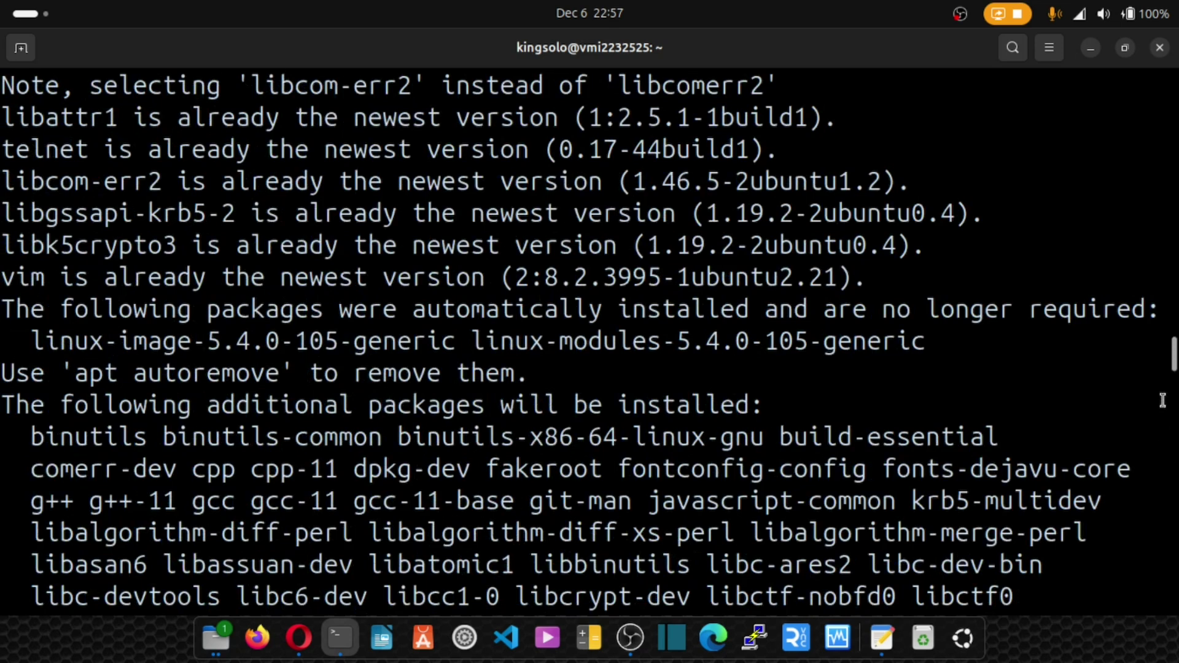
{"action": "left_click_drag", "start_coordinate": [1170, 374], "coordinate": [1170, 609]}
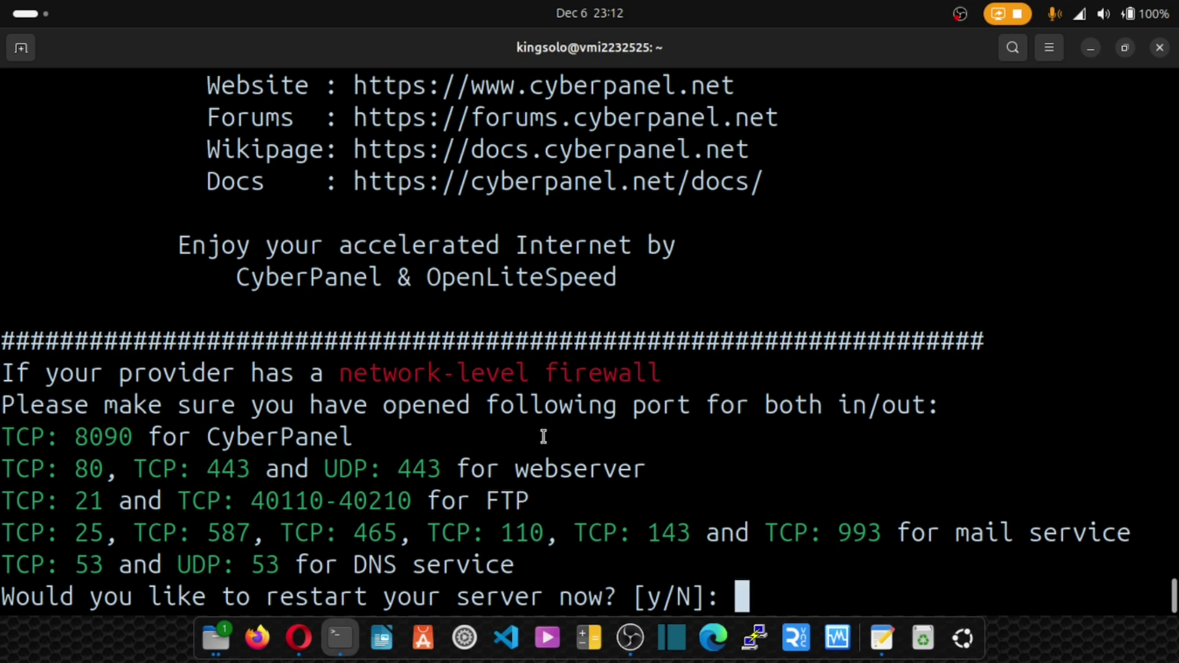
Select the Visit, Panel username and Panel password lines in the install summary for copying.
{"action": "scroll", "coordinate": [544, 436], "scroll_direction": "up", "scroll_amount": 6}
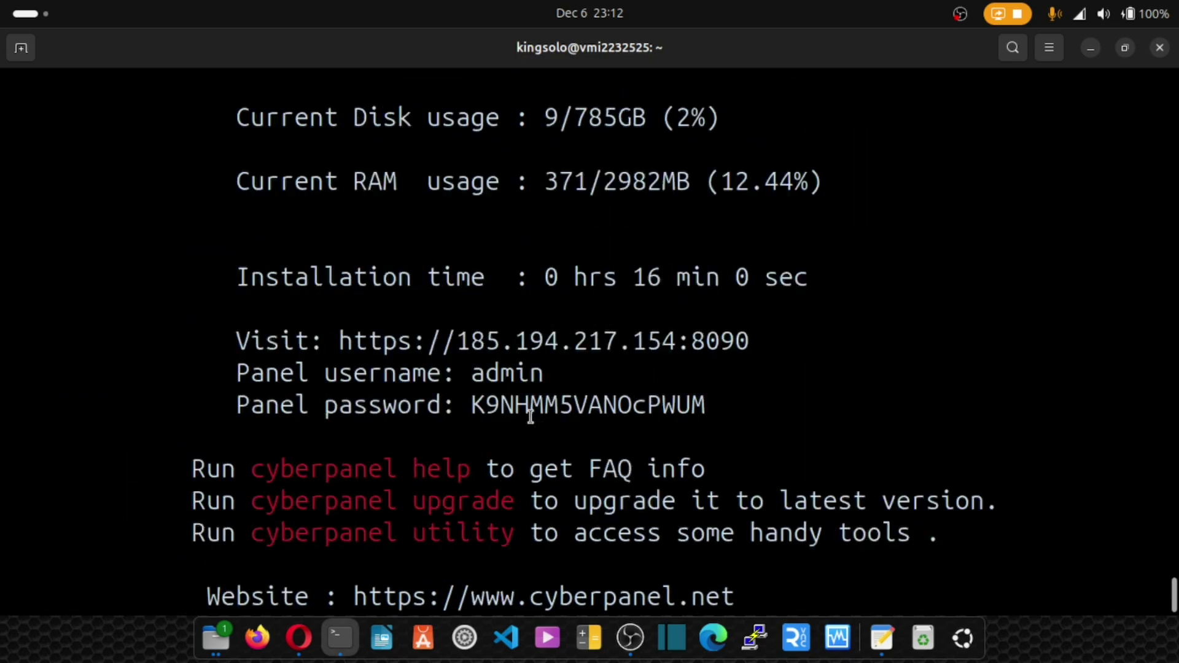
{"action": "scroll", "coordinate": [528, 419], "scroll_direction": "up", "scroll_amount": 2}
{"action": "scroll", "coordinate": [528, 411], "scroll_direction": "down", "scroll_amount": 2}
{"action": "left_click_drag", "start_coordinate": [629, 275], "coordinate": [698, 284]}
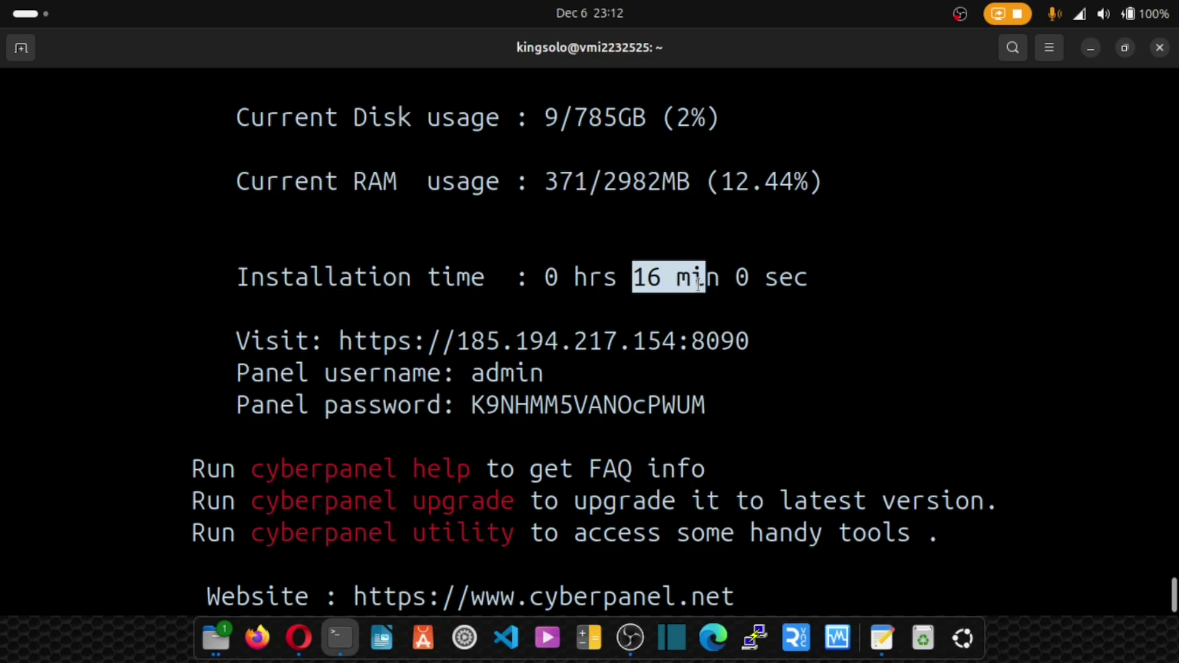
{"action": "left_click_drag", "start_coordinate": [236, 341], "coordinate": [715, 408]}
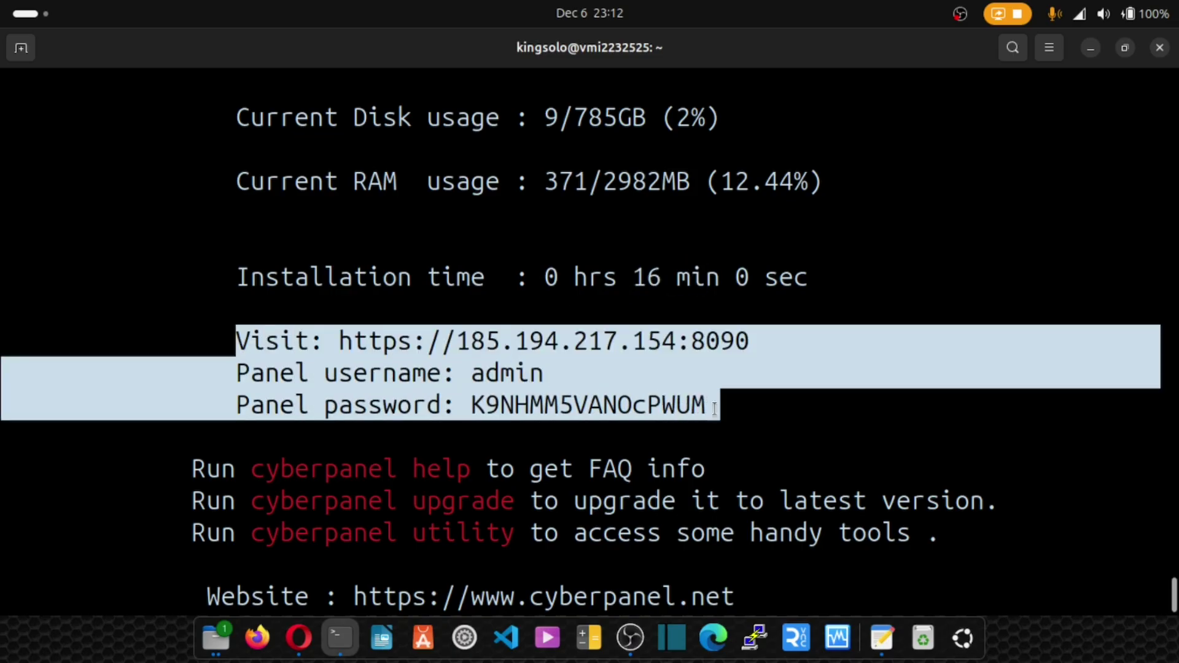
{"action": "right_click", "coordinate": [565, 370]}
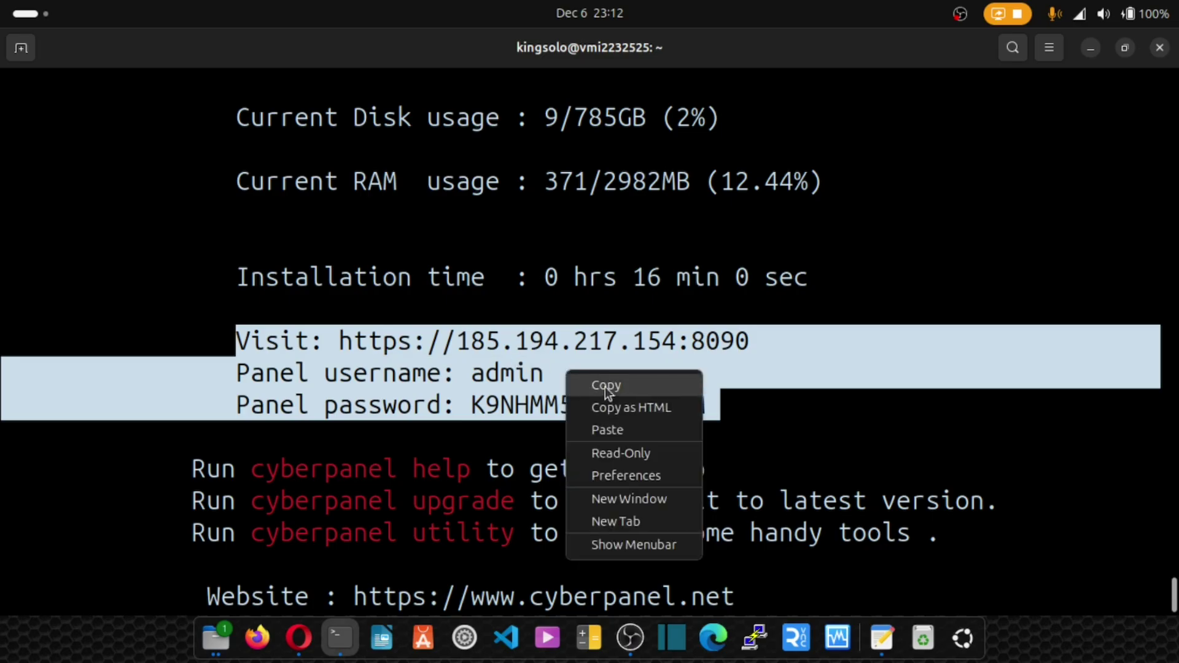
Copy the panel login details and paste them into a new Text Editor draft.
{"action": "left_click", "coordinate": [606, 387]}
{"action": "left_click", "coordinate": [883, 638]}
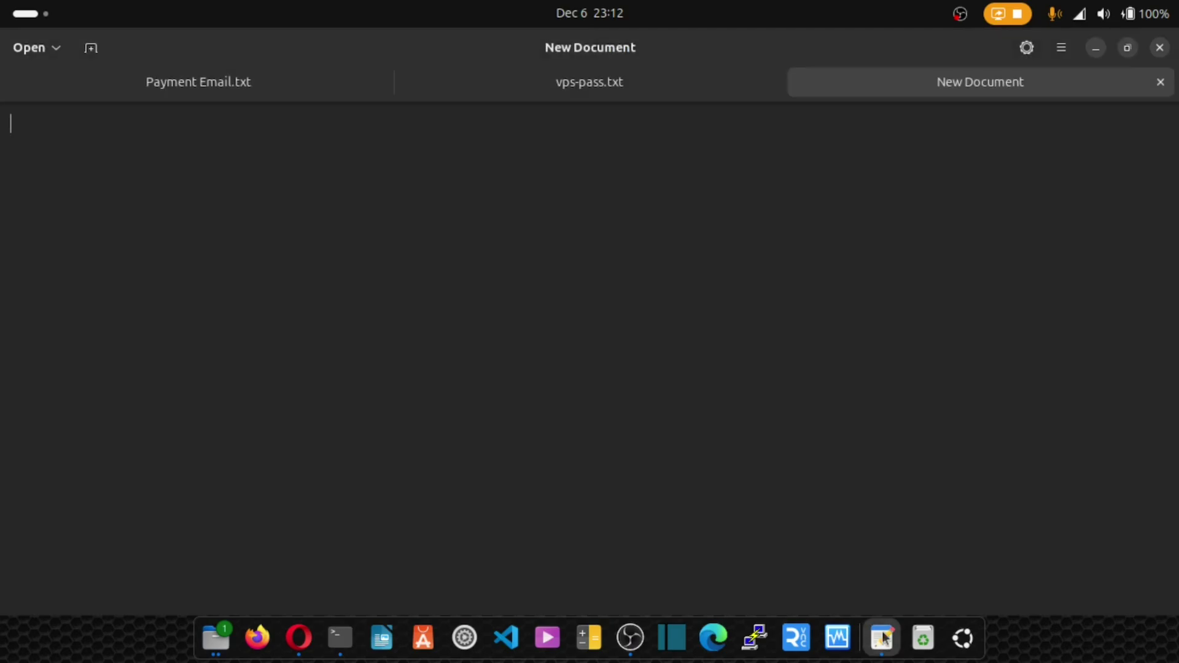
{"action": "key", "text": "ctrl+v"}
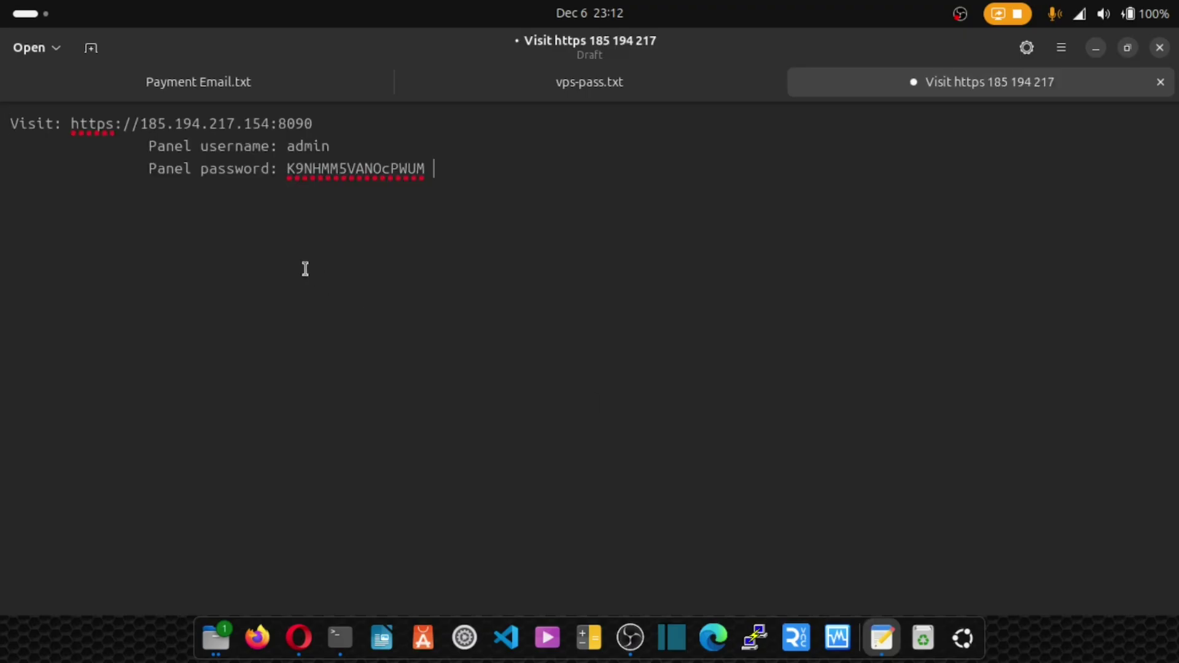
Remove the indentation so the URL, username and password sit on three left-aligned lines.
{"action": "left_click", "coordinate": [146, 148]}
{"action": "key", "text": "BackSpace"}
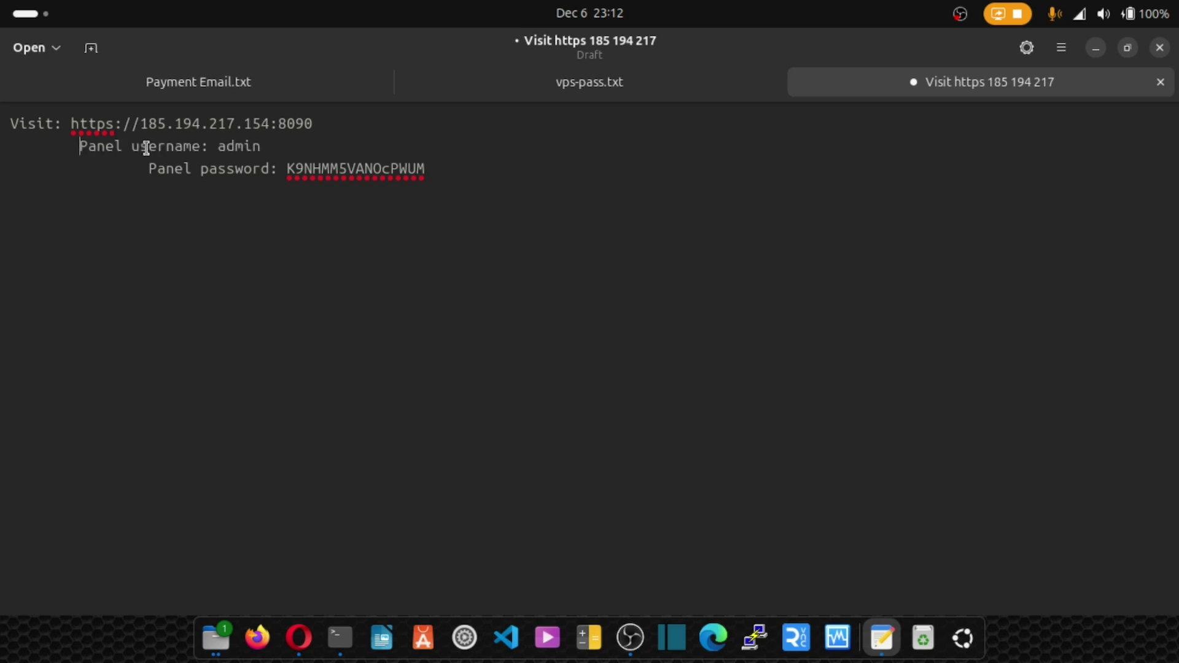
{"action": "key", "text": "BackSpace"}
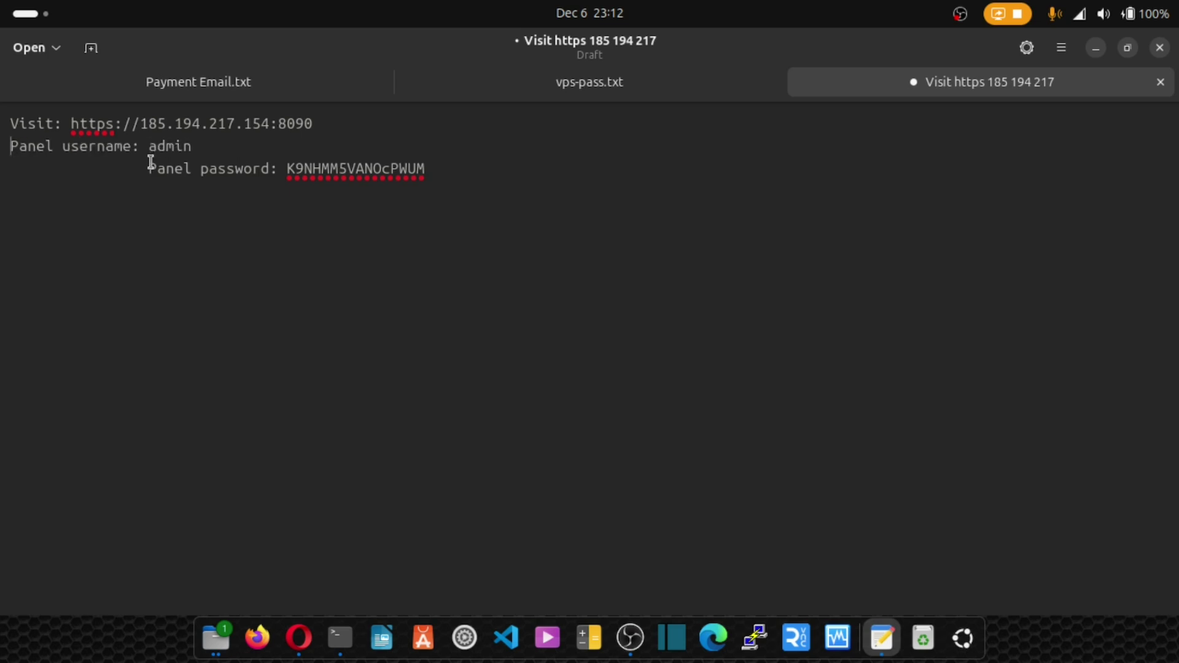
{"action": "key", "text": "BackSpace"}
{"action": "key", "text": "BackSpace"}
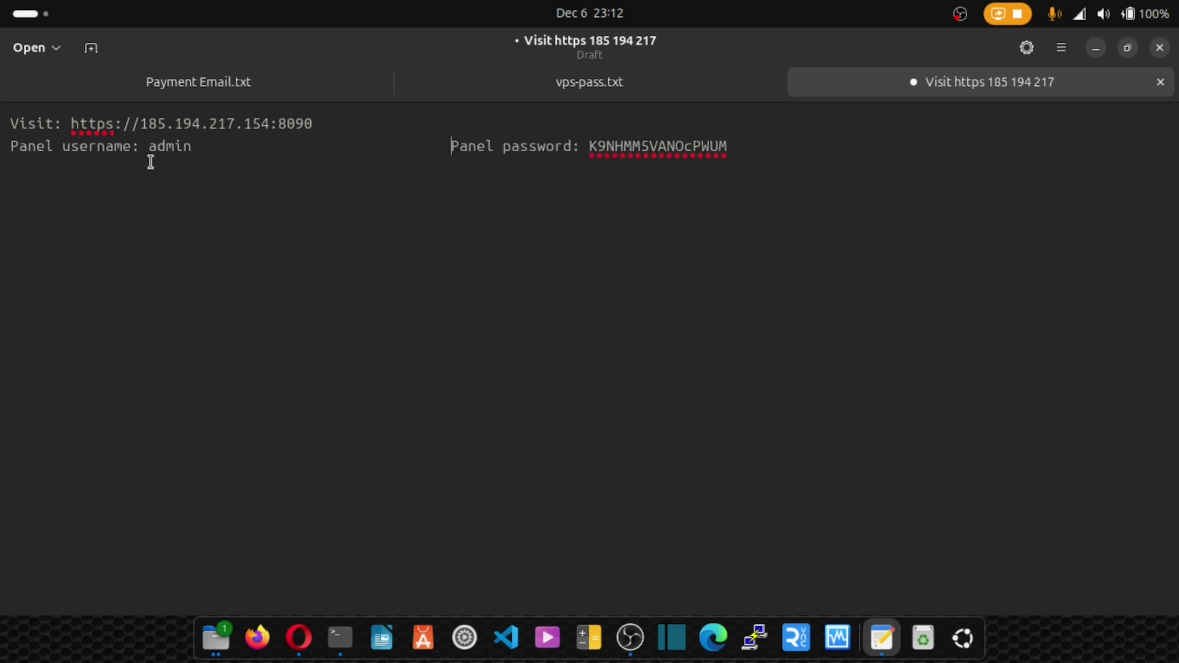
{"action": "key", "text": "Return"}
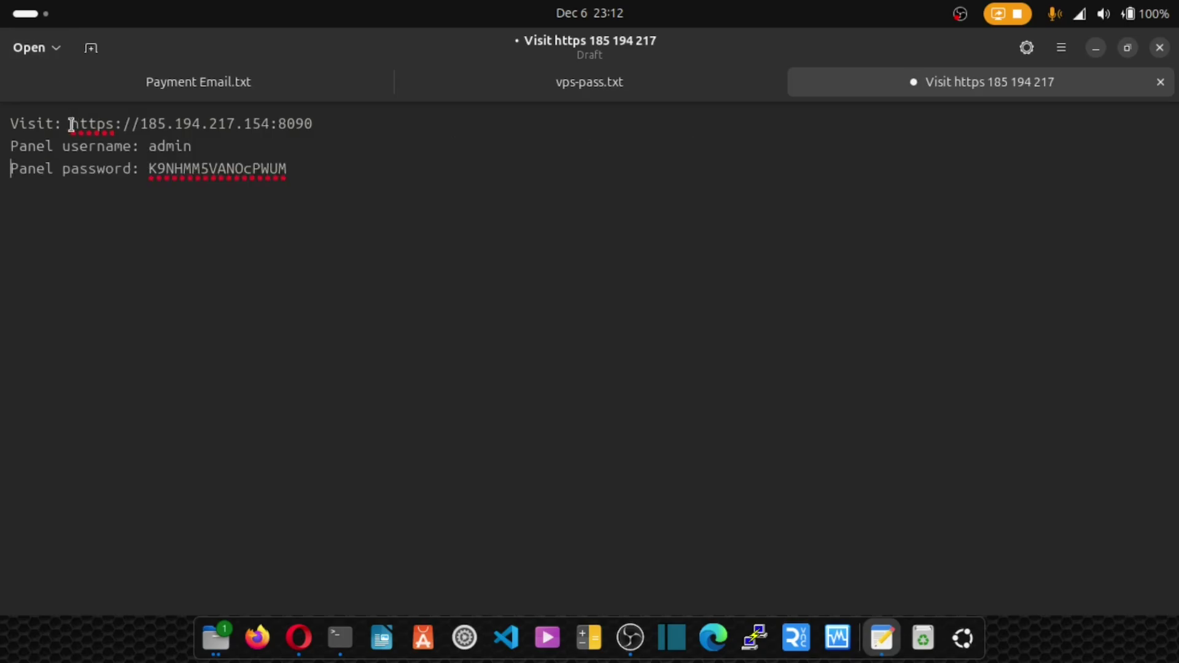
{"action": "left_click_drag", "start_coordinate": [72, 125], "coordinate": [308, 124]}
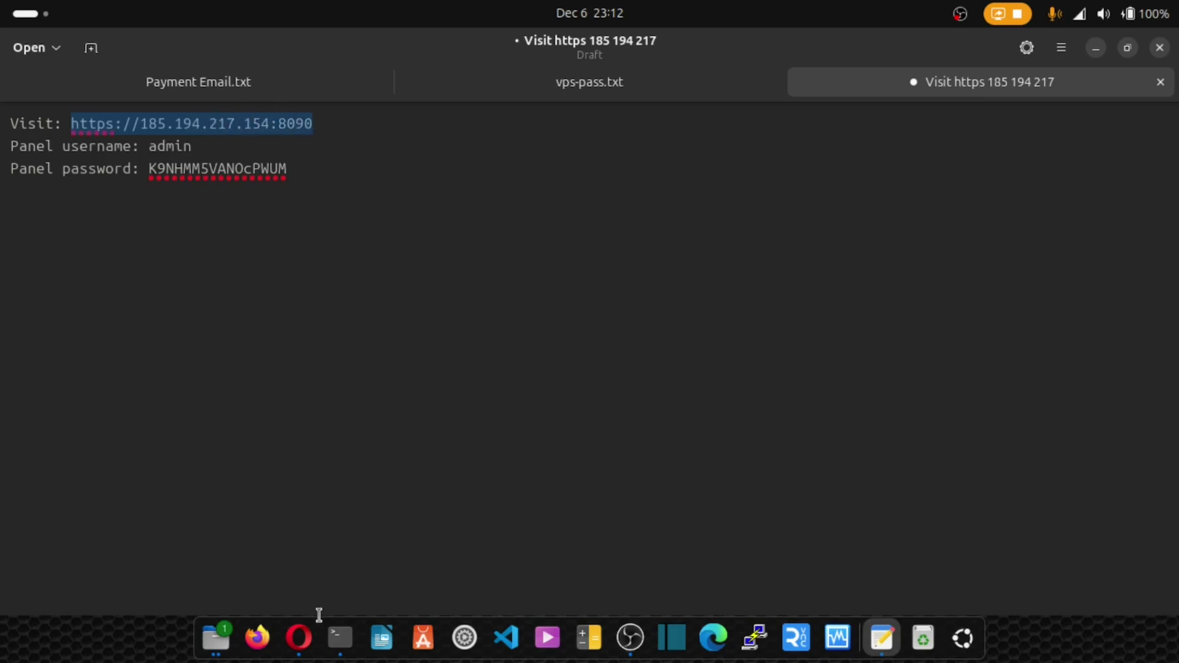
{"action": "left_click", "coordinate": [340, 639]}
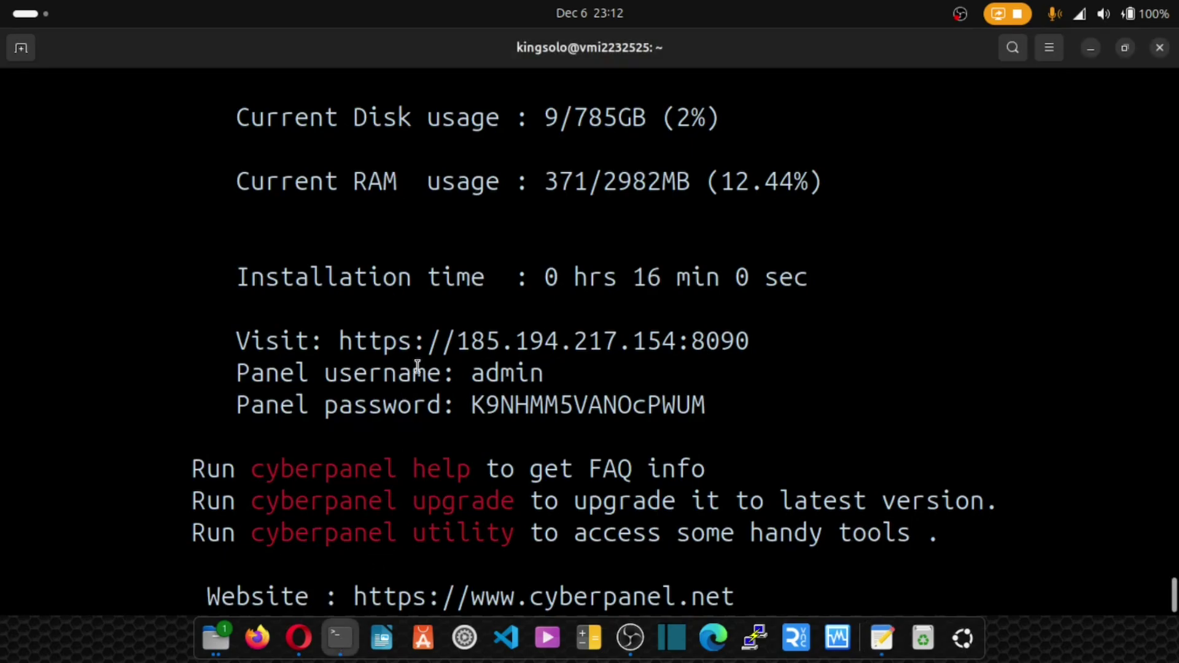
{"action": "left_click_drag", "start_coordinate": [335, 341], "coordinate": [751, 337]}
{"action": "right_click", "coordinate": [503, 342]}
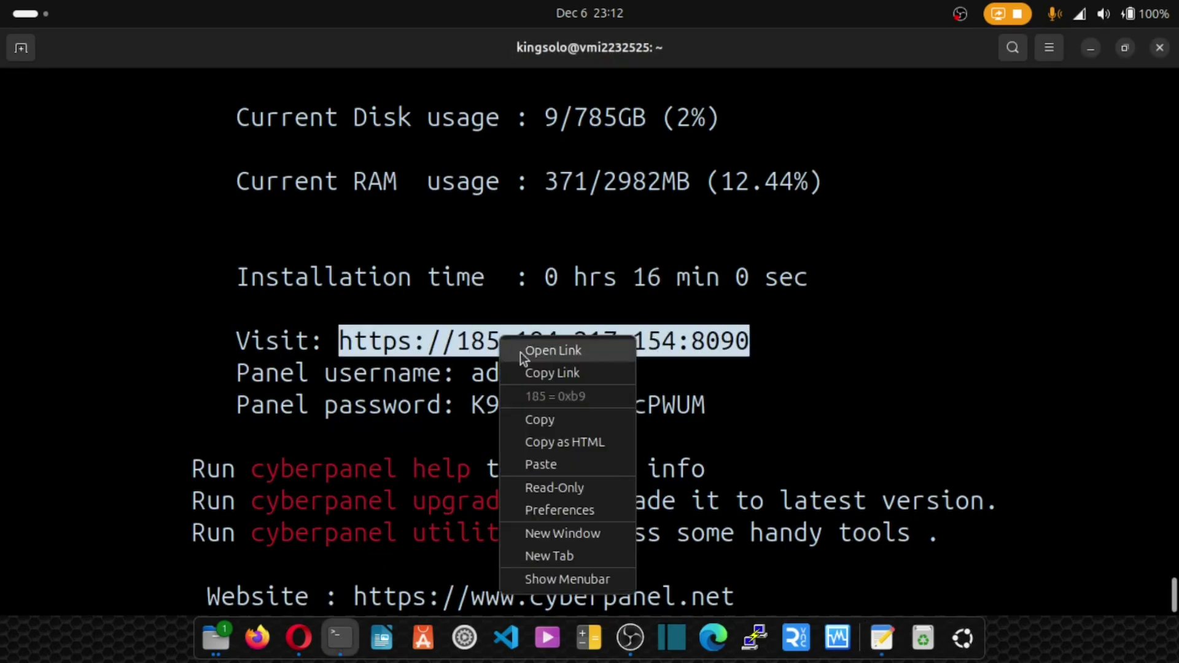
{"action": "left_click", "coordinate": [543, 373]}
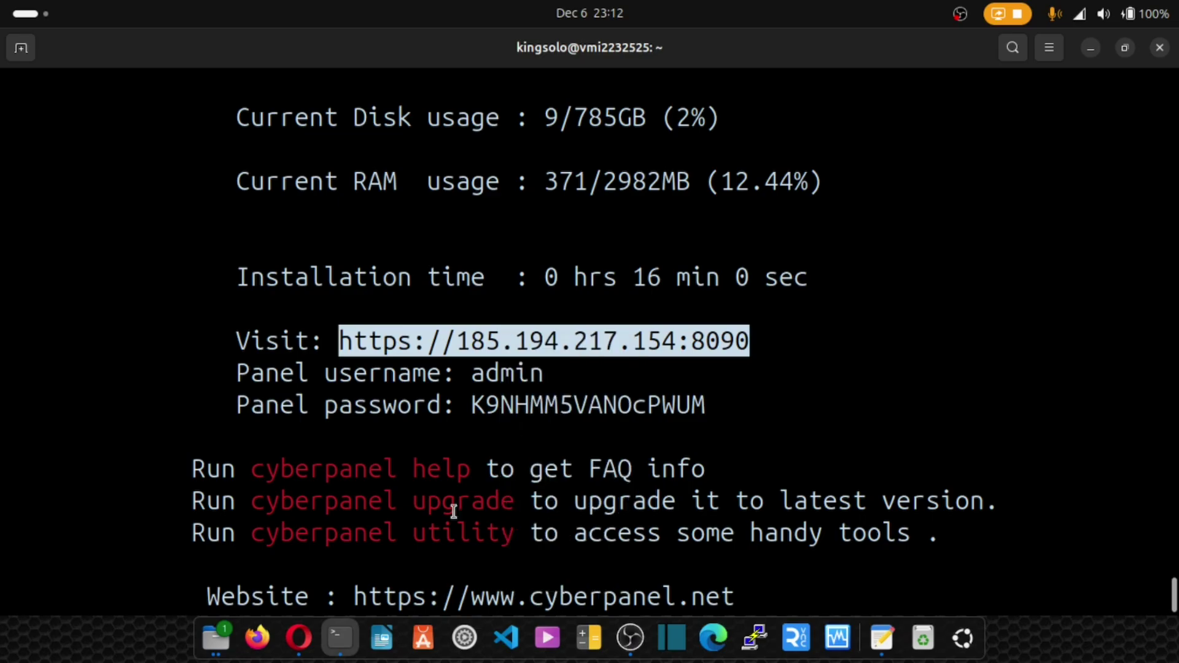
Open the panel URL in a new Opera tab and proceed past the certificate warning.
{"action": "left_click", "coordinate": [312, 641]}
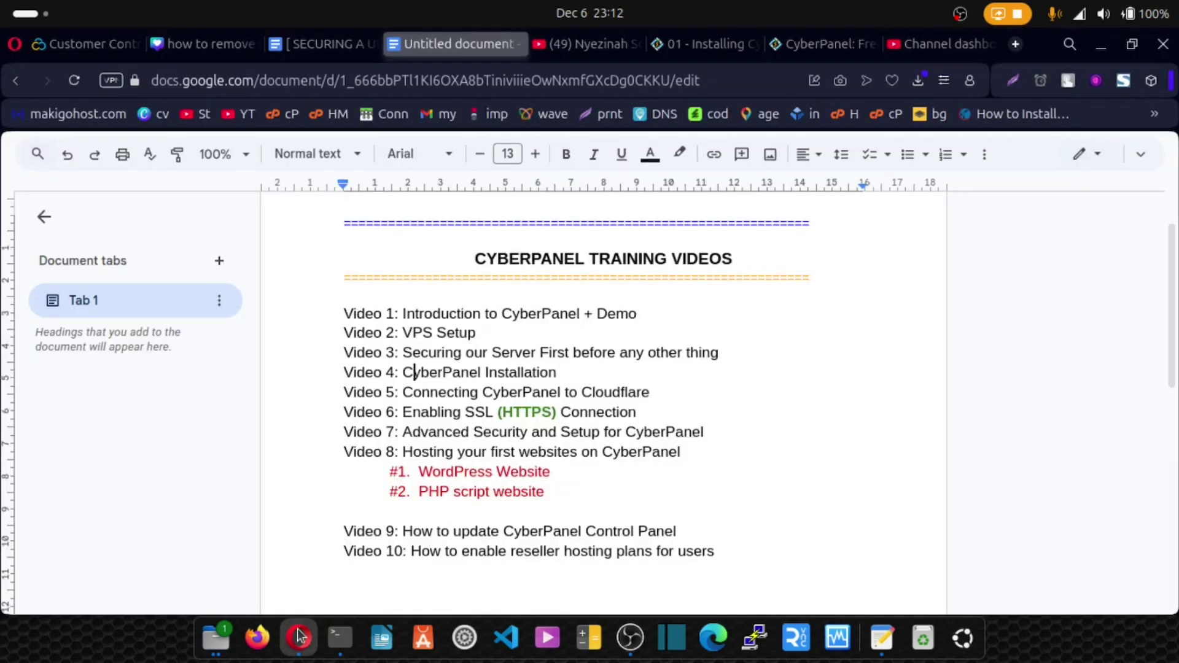
{"action": "left_click", "coordinate": [1014, 45]}
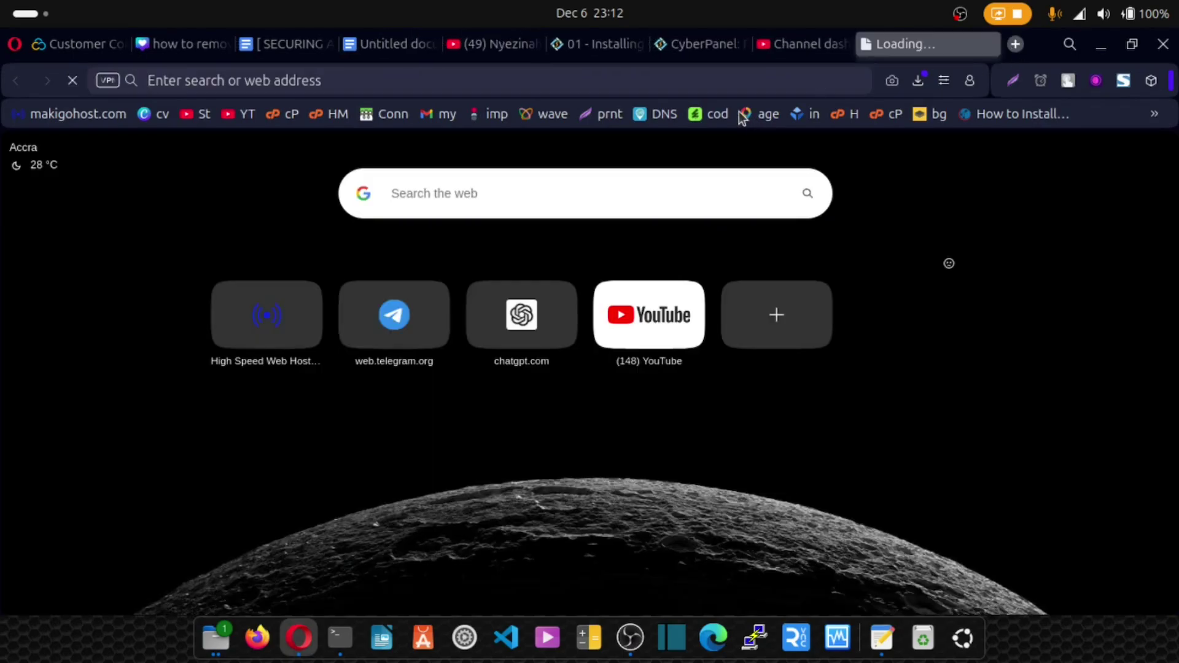
{"action": "key", "text": "ctrl+v"}
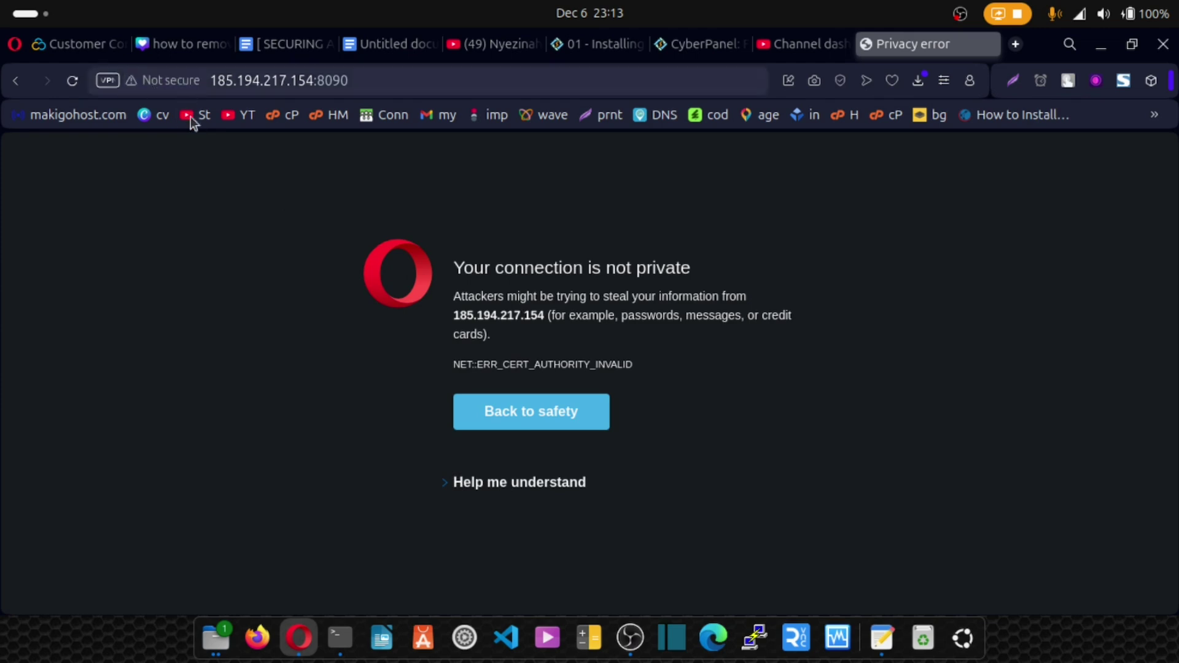
{"action": "left_click", "coordinate": [500, 486]}
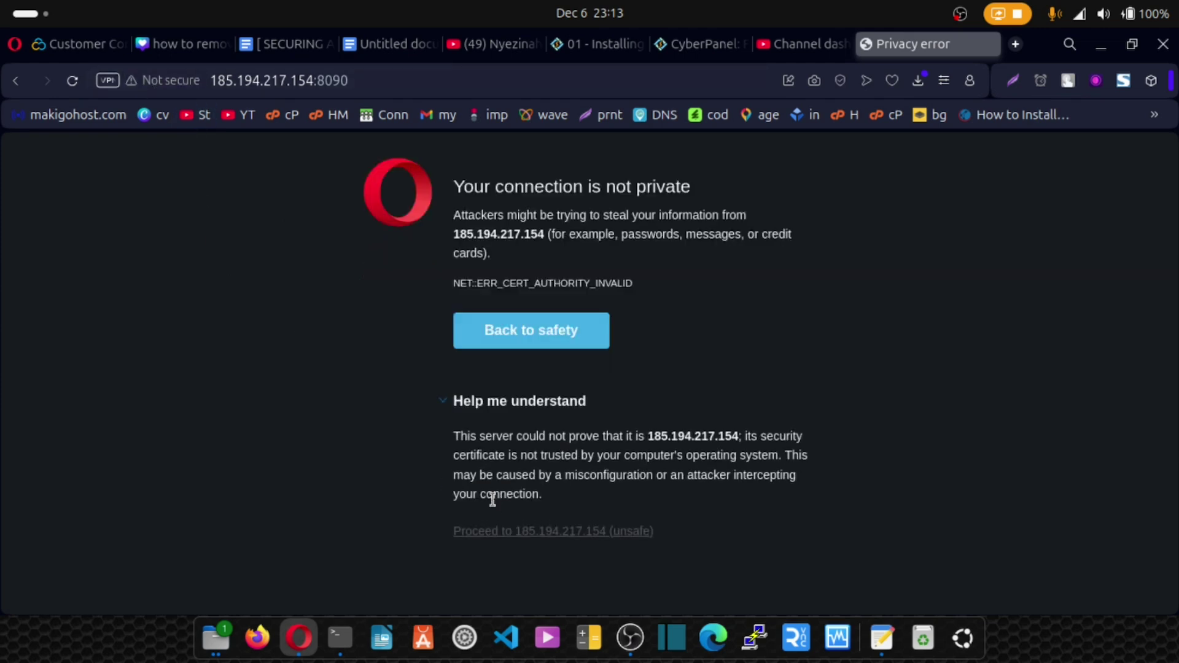
{"action": "left_click", "coordinate": [533, 536]}
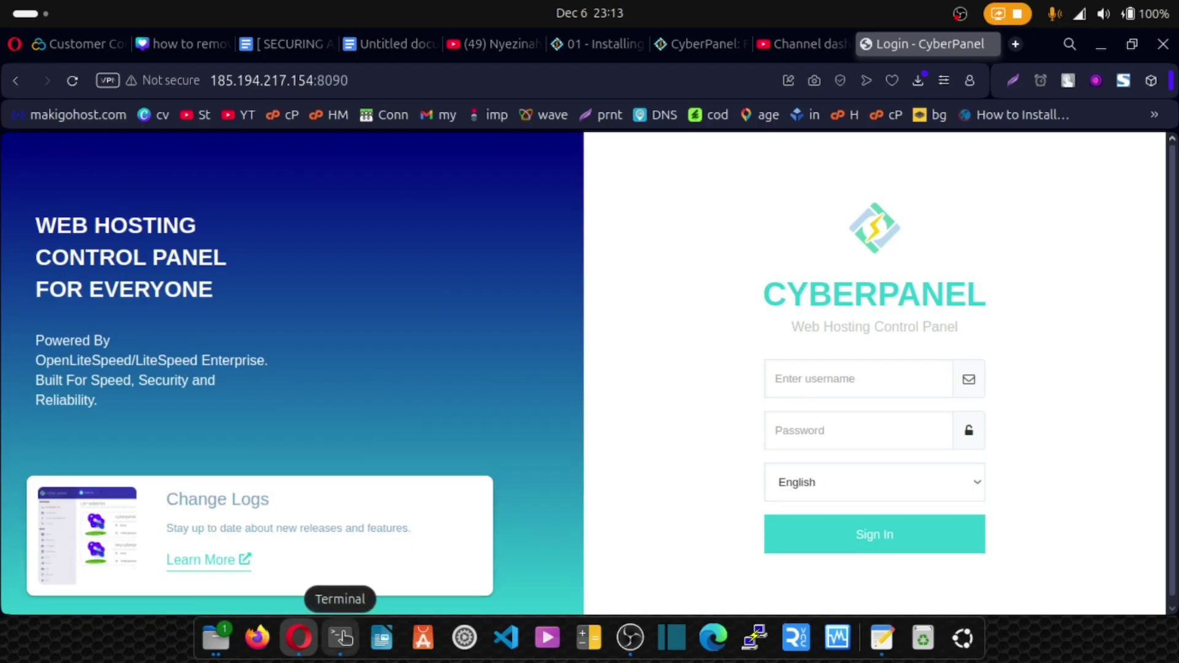
Copy the username 'admin' from the terminal install summary into the CyberPanel Username field.
{"action": "left_click", "coordinate": [325, 639]}
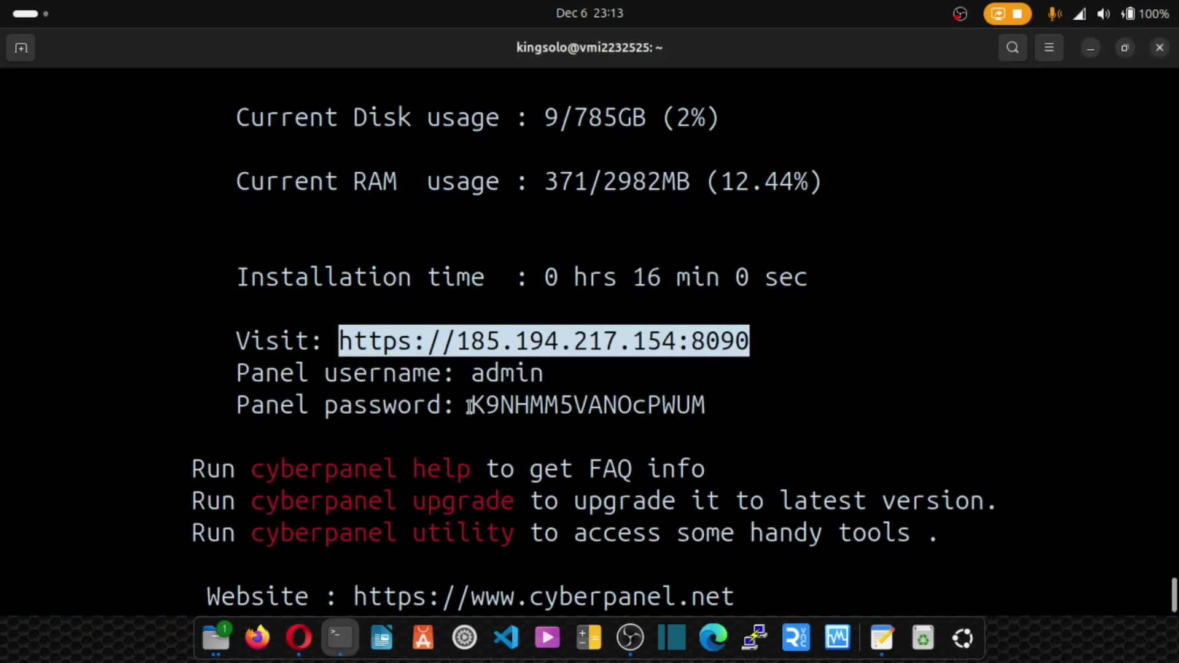
{"action": "left_click_drag", "start_coordinate": [477, 382], "coordinate": [540, 376]}
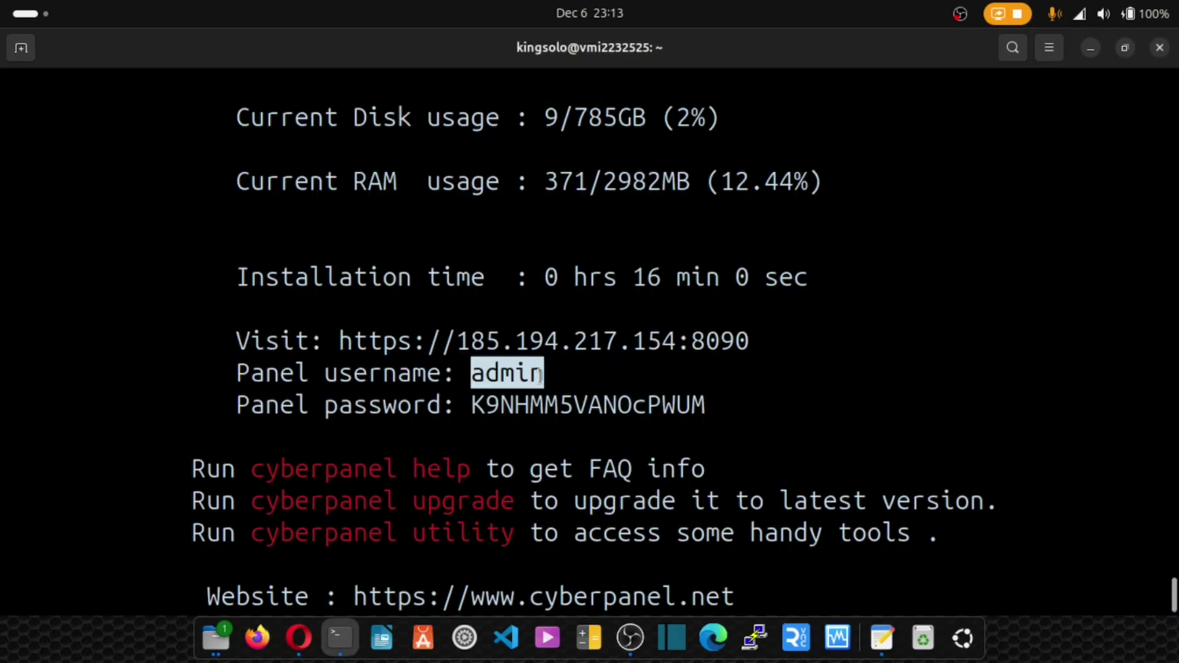
{"action": "right_click", "coordinate": [505, 370]}
{"action": "left_click", "coordinate": [533, 391]}
{"action": "left_click", "coordinate": [314, 626]}
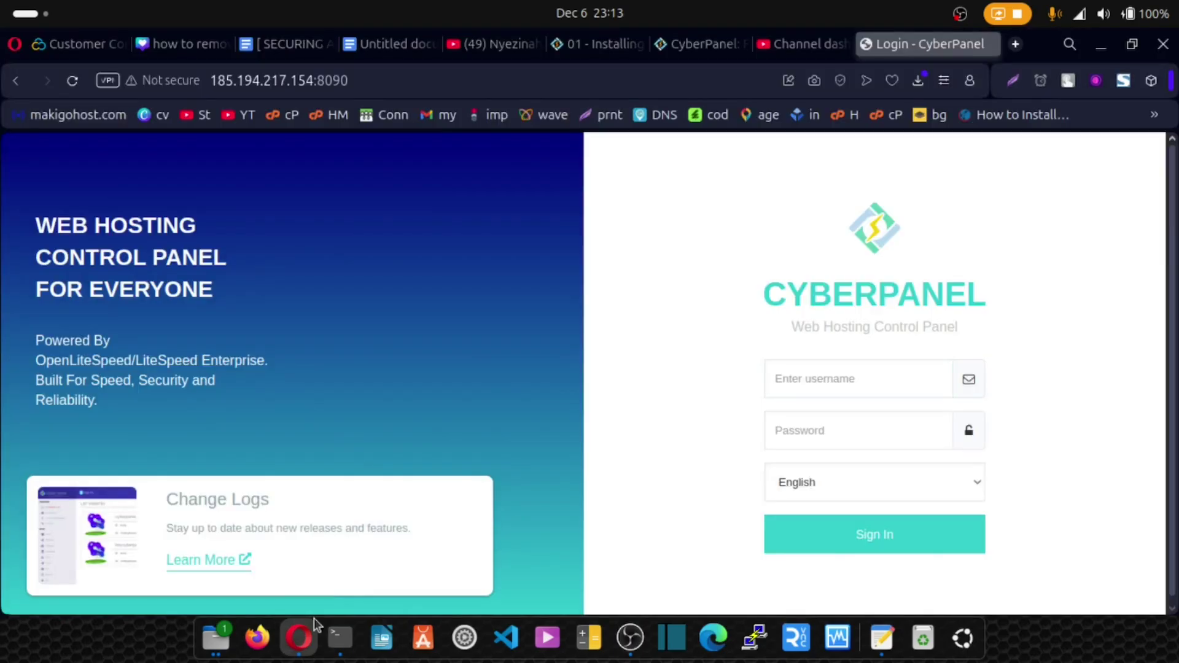
{"action": "left_click", "coordinate": [766, 383]}
{"action": "key", "text": "ctrl+v"}
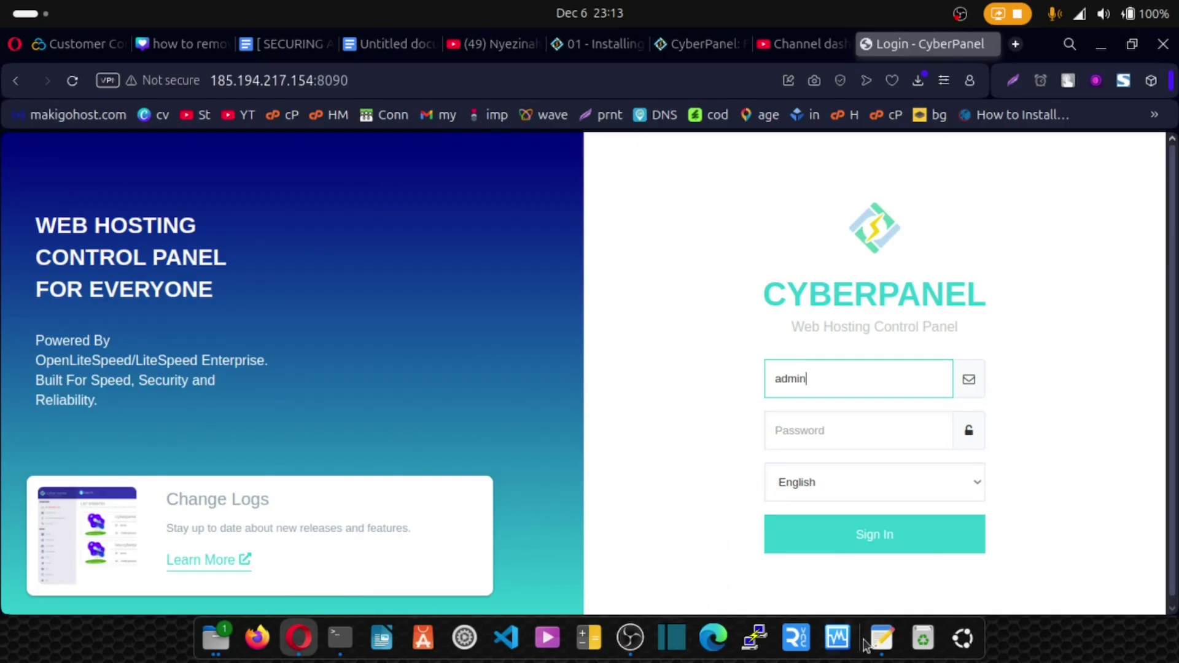
Paste the panel password from the saved credentials note into Password and sign in.
{"action": "left_click", "coordinate": [882, 639]}
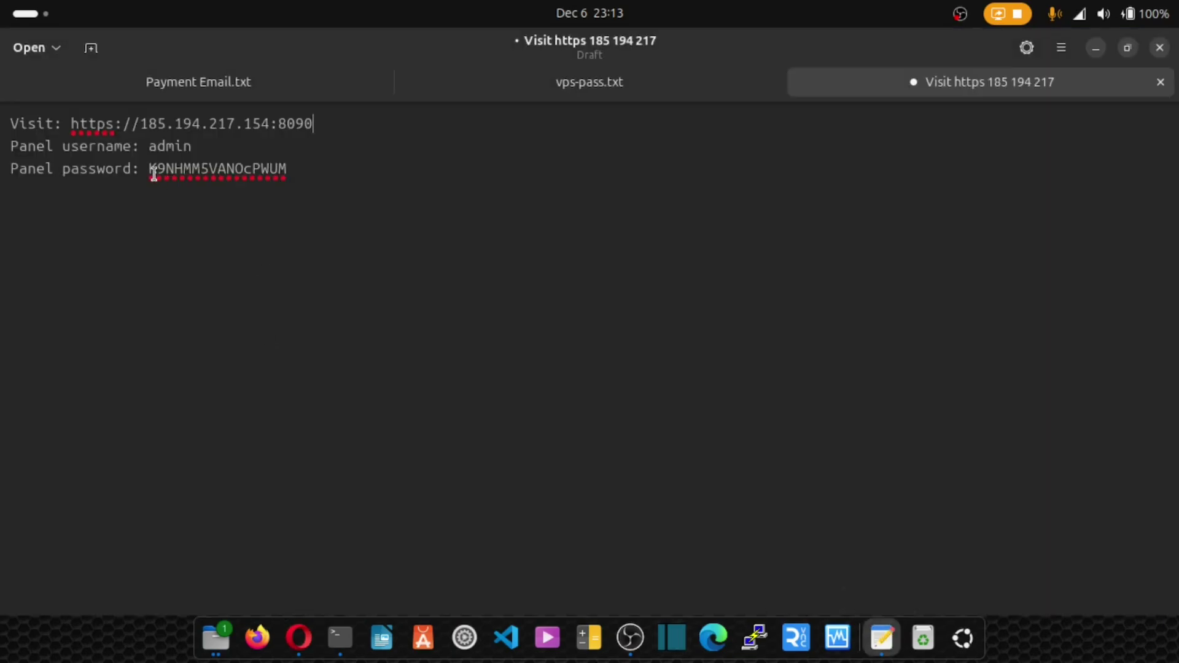
{"action": "left_click_drag", "start_coordinate": [144, 169], "coordinate": [284, 171]}
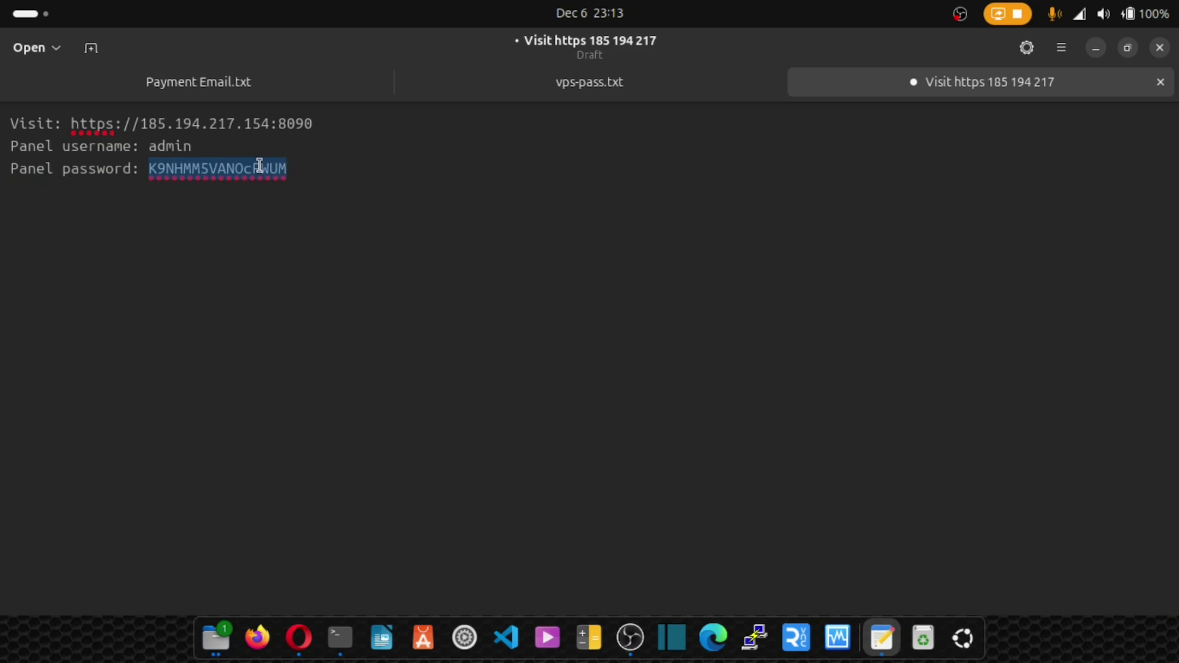
{"action": "right_click", "coordinate": [261, 172]}
{"action": "left_click", "coordinate": [297, 211]}
{"action": "left_click", "coordinate": [299, 636]}
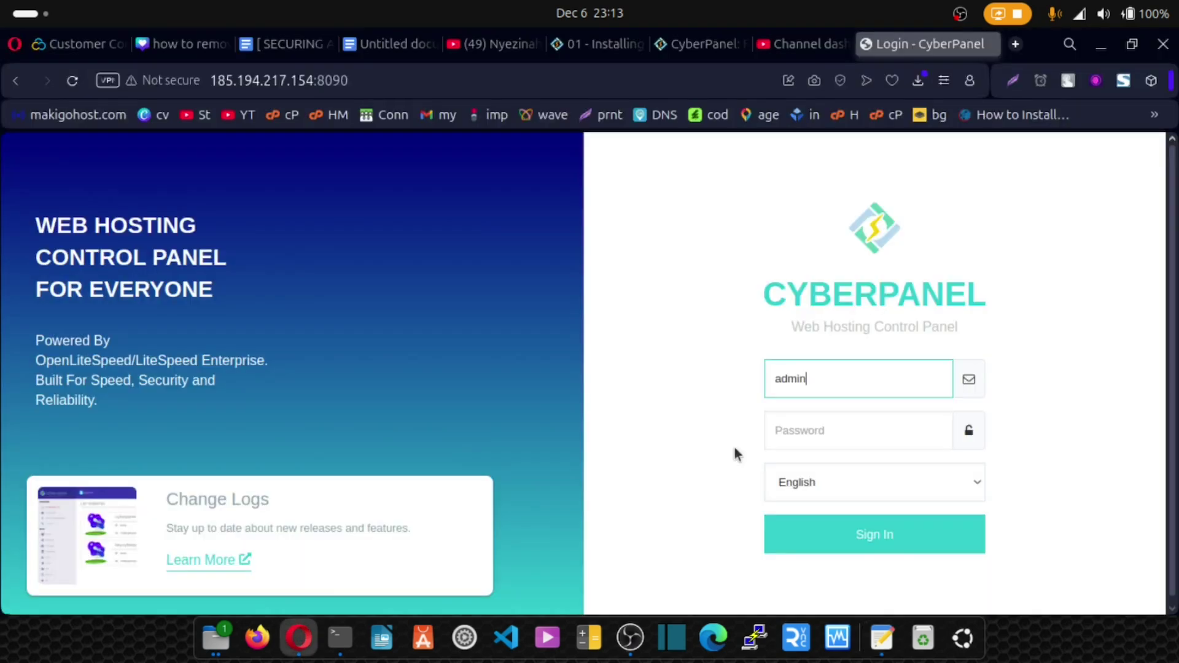
{"action": "left_click", "coordinate": [784, 431]}
{"action": "key", "text": "ctrl+v"}
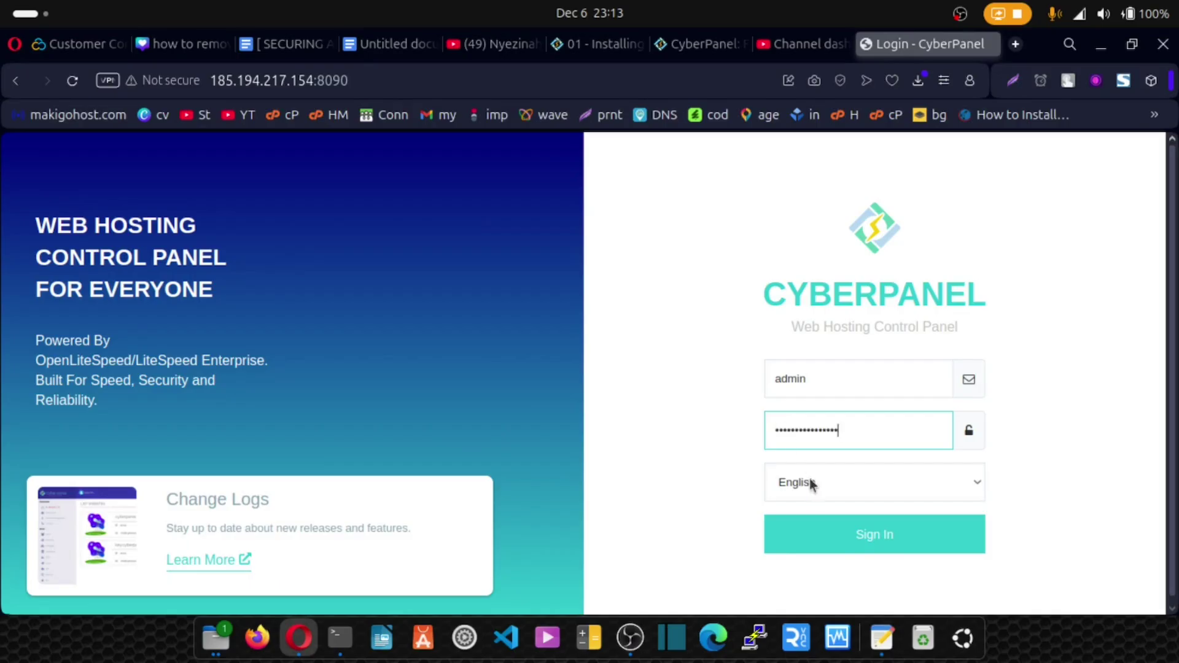
{"action": "left_click", "coordinate": [843, 540]}
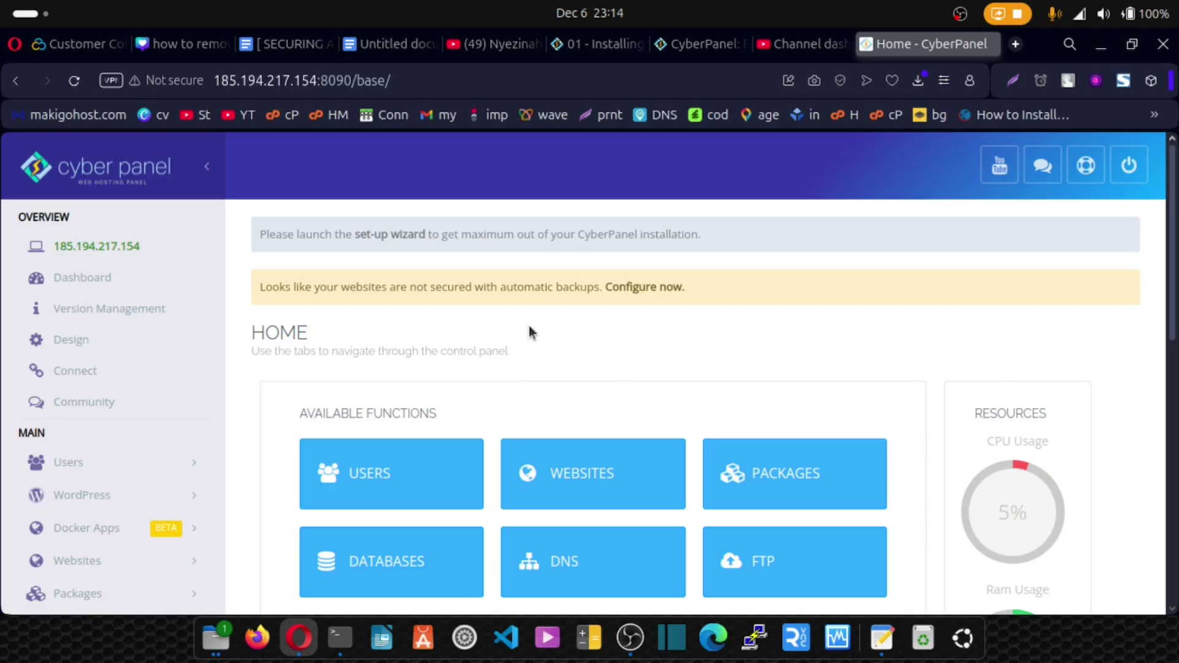
{"action": "left_click", "coordinate": [998, 13]}
{"action": "left_click", "coordinate": [882, 212]}
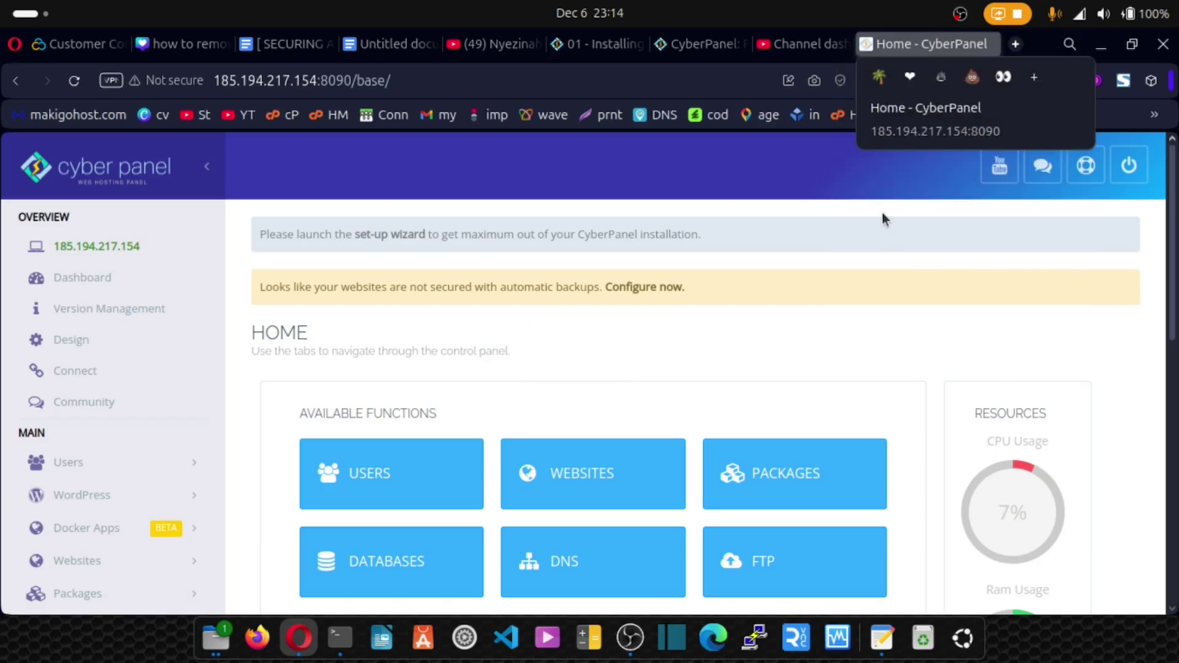
Answer lowercase 'y' to the installer's restart prompt to reboot the VPS.
{"action": "left_click", "coordinate": [340, 638]}
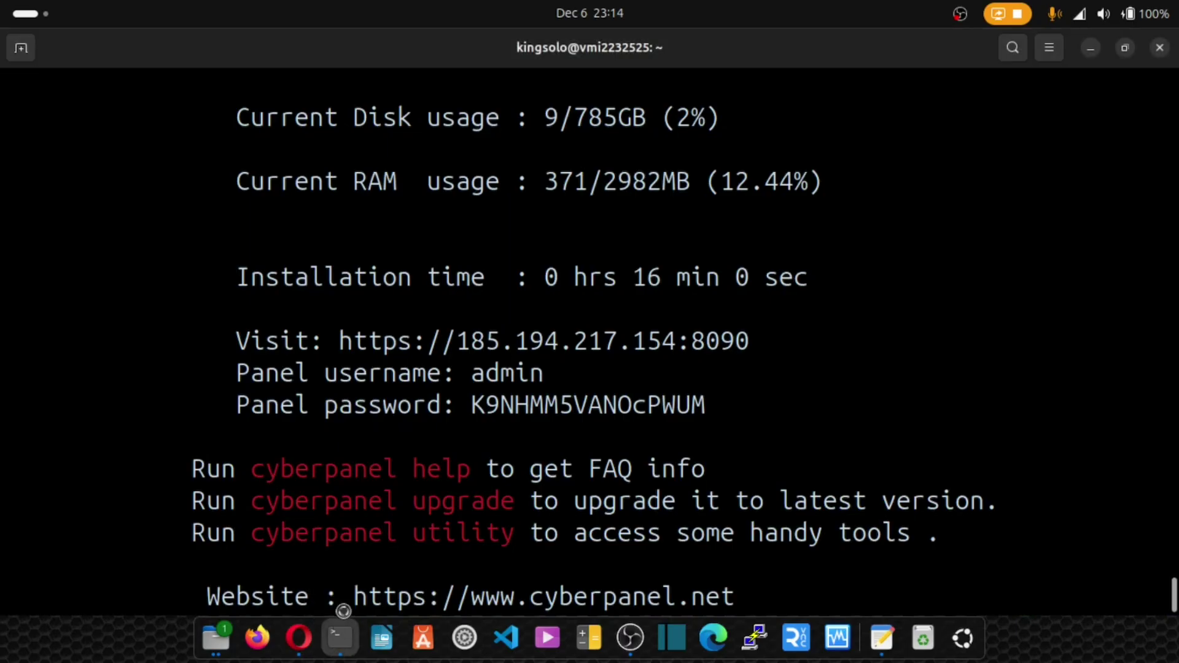
{"action": "scroll", "coordinate": [521, 356], "scroll_direction": "down", "scroll_amount": 3}
{"action": "scroll", "coordinate": [521, 356], "scroll_direction": "down", "scroll_amount": 5}
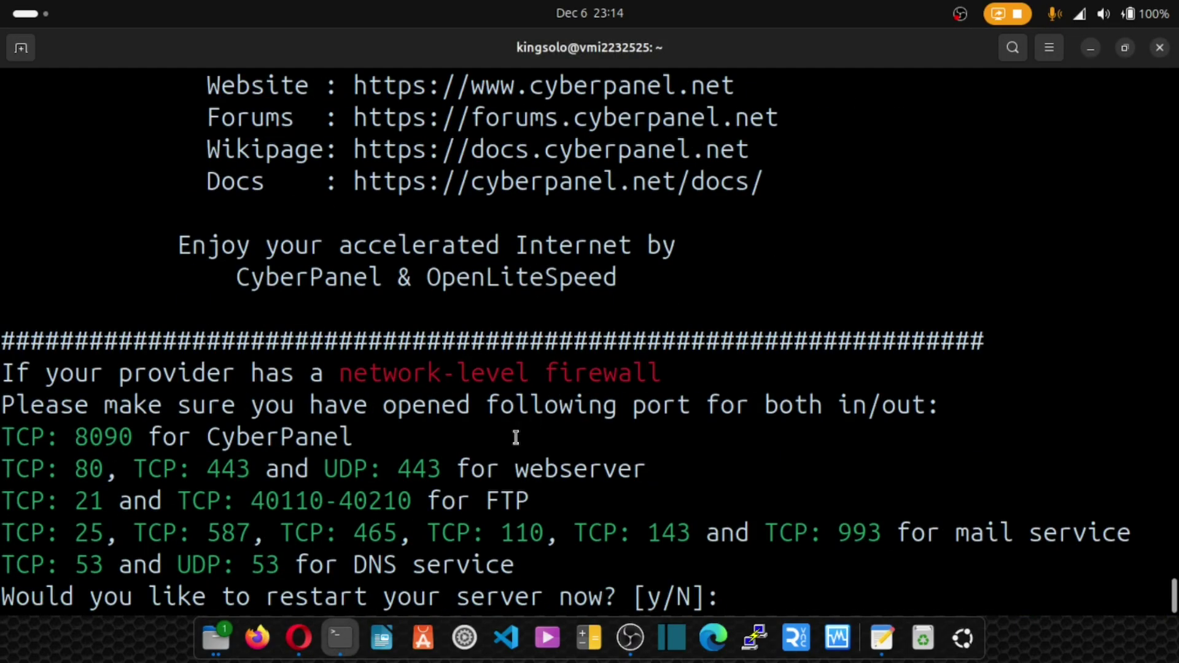
{"action": "left_click_drag", "start_coordinate": [7, 597], "coordinate": [660, 599]}
{"action": "left_click", "coordinate": [731, 594]}
{"action": "type", "text": "Y"}
{"action": "key", "text": "BackSpace"}
{"action": "type", "text": "y"}
{"action": "key", "text": "Return"}
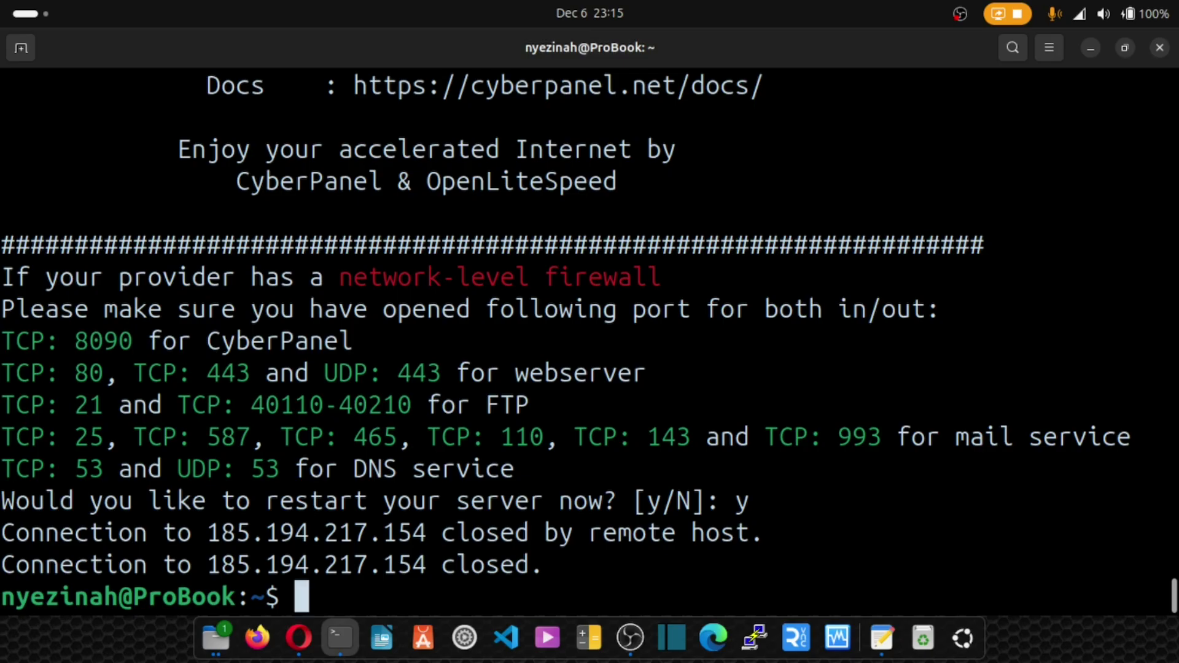
Highlight 'Video 5, Connecting CyberPanel to Cloudflare' in the training doc, then return to CyberPanel Home.
{"action": "key", "text": "alt+Tab"}
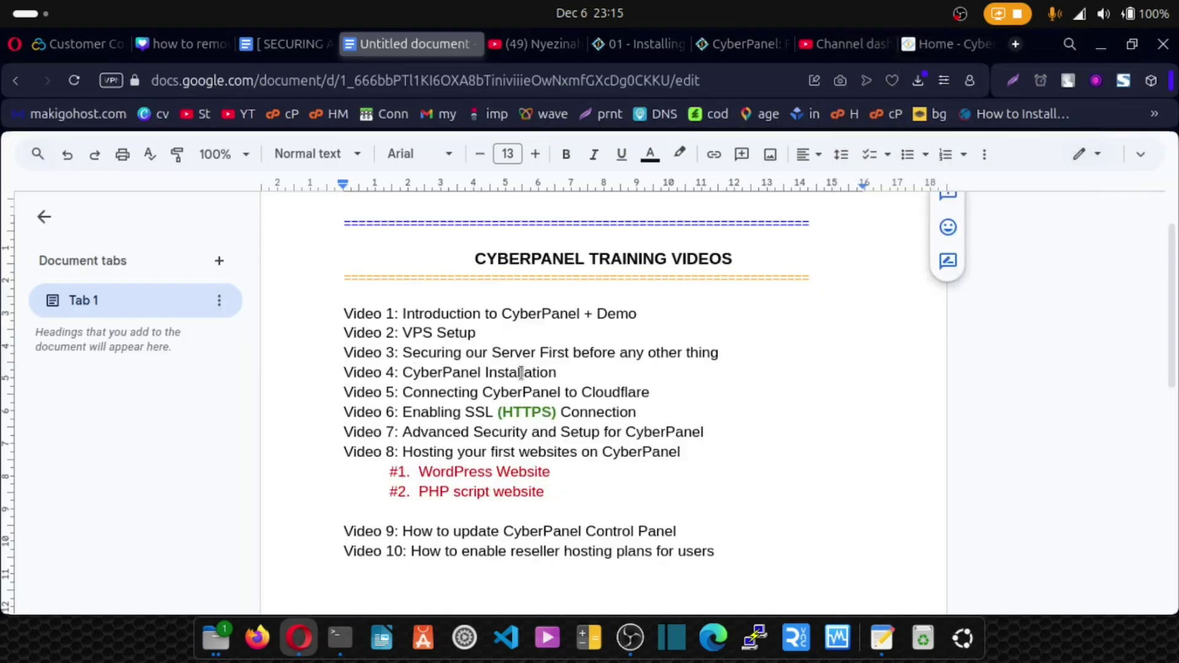
{"action": "left_click_drag", "start_coordinate": [403, 393], "coordinate": [656, 391]}
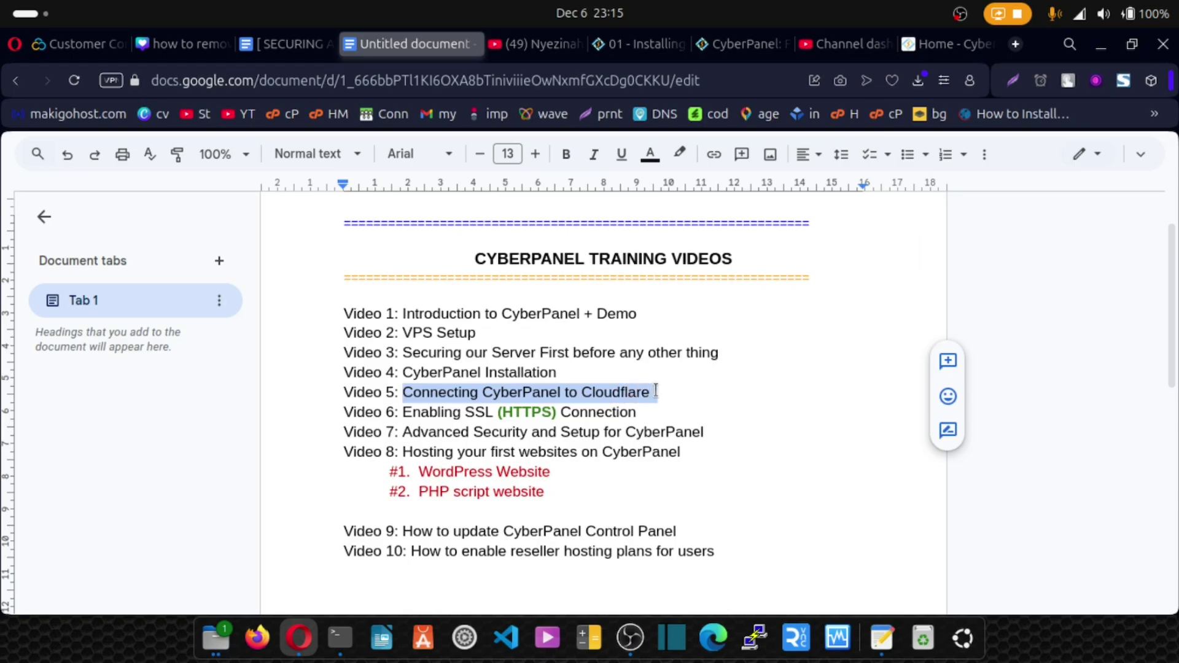
{"action": "left_click", "coordinate": [926, 43]}
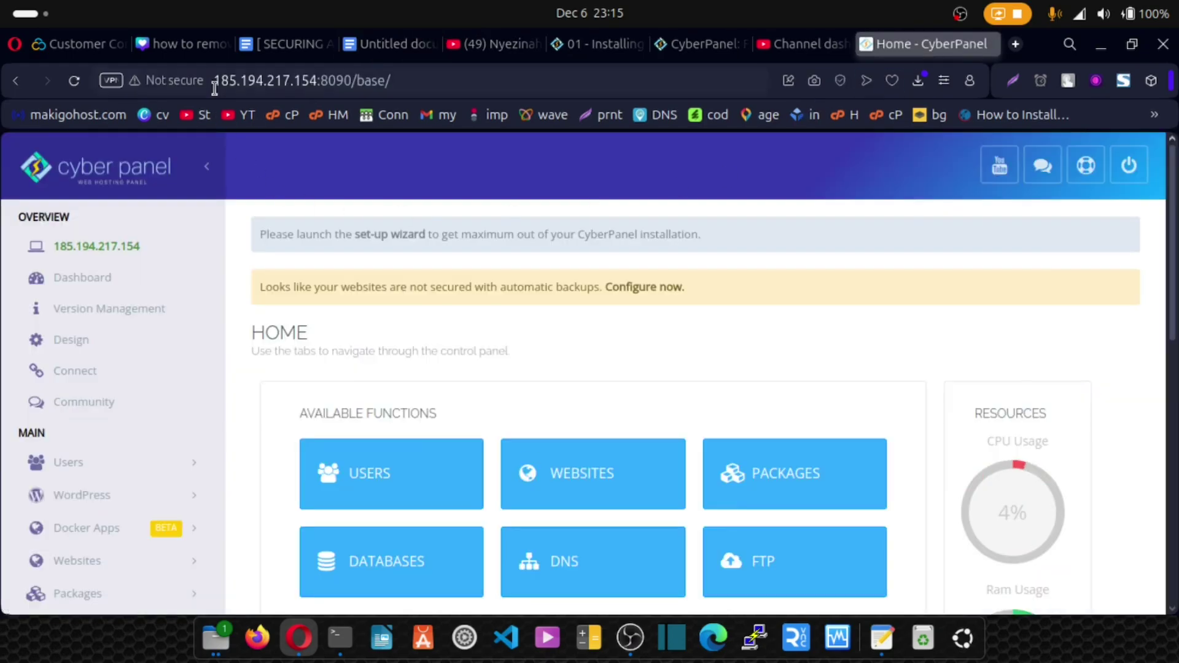